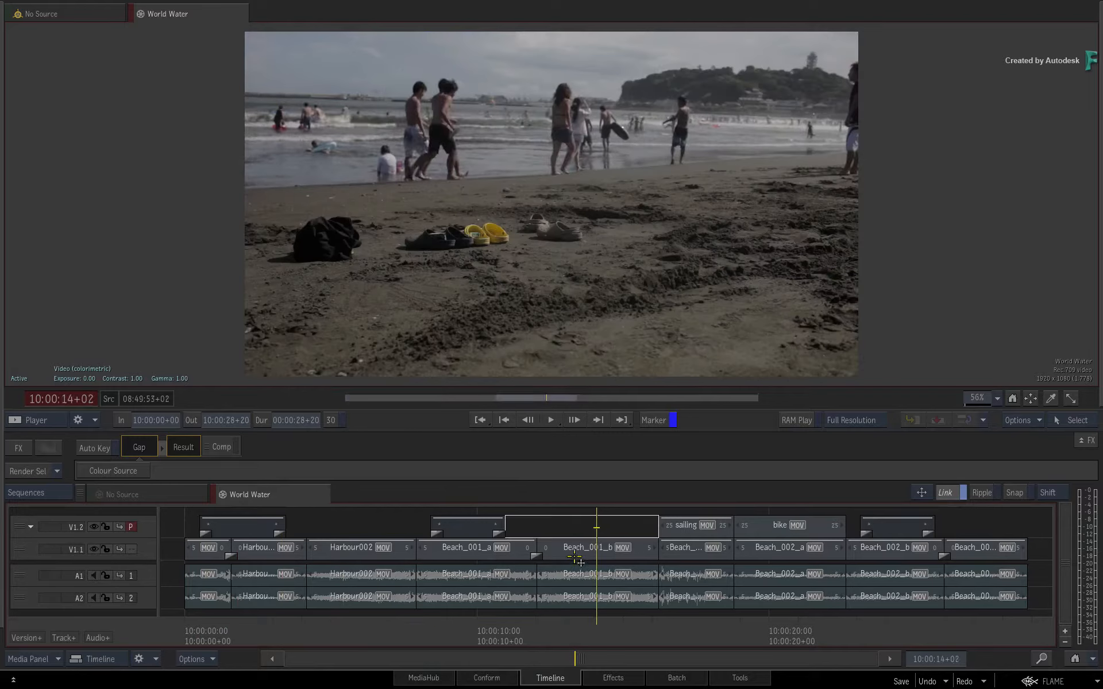
Open the Beach_001_b segment's Image effect and grade it with exposure 0.55, saturation 1.203 and an exposure tint toward green
left_click(582, 555)
left_click(622, 678)
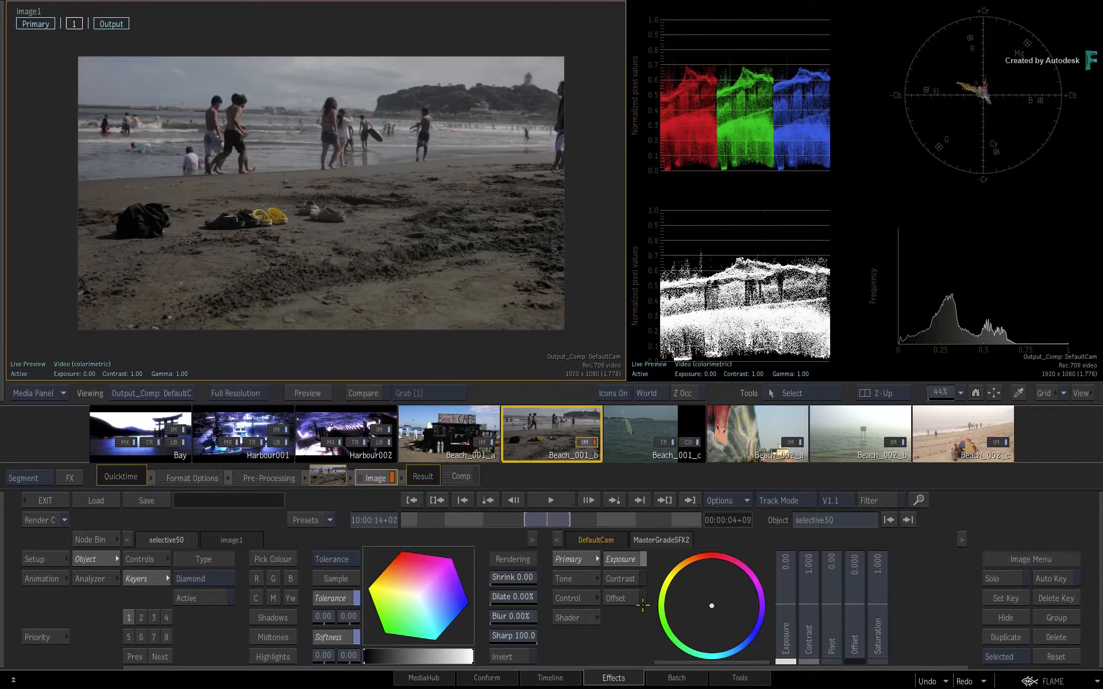
left_click_drag(785, 606, 785, 555)
left_click_drag(854, 611, 877, 593)
left_click_drag(701, 612, 654, 637)
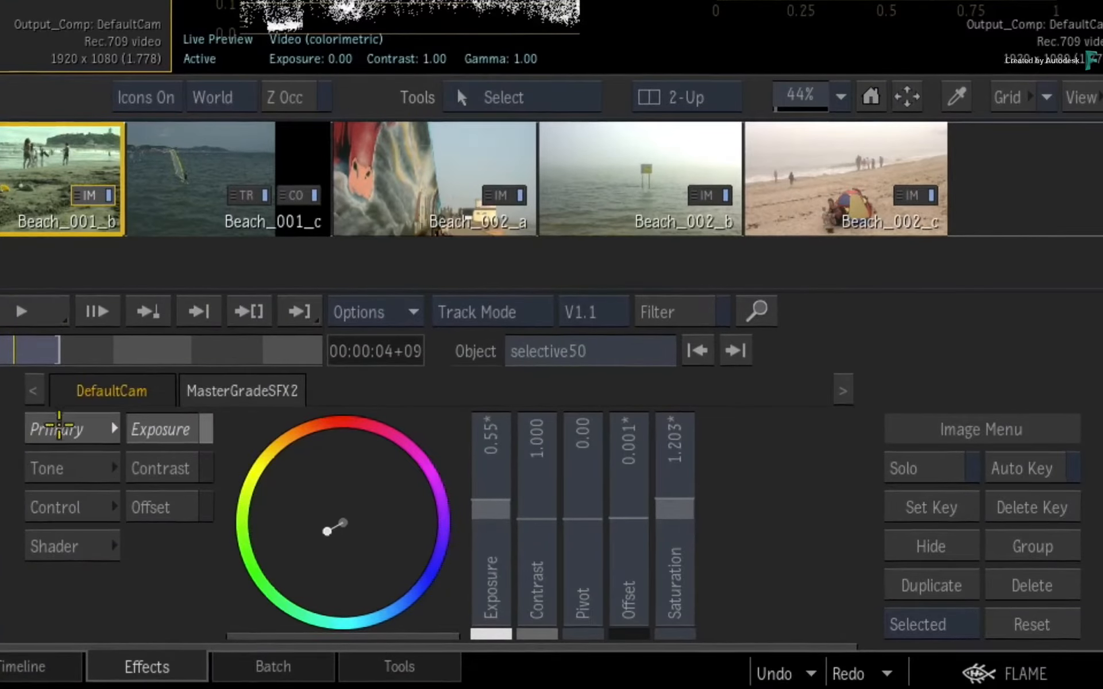
Examine the MasterGrade Tone and Control settings for the beach shot, ending on the Primary controls
left_click(71, 470)
left_click(80, 508)
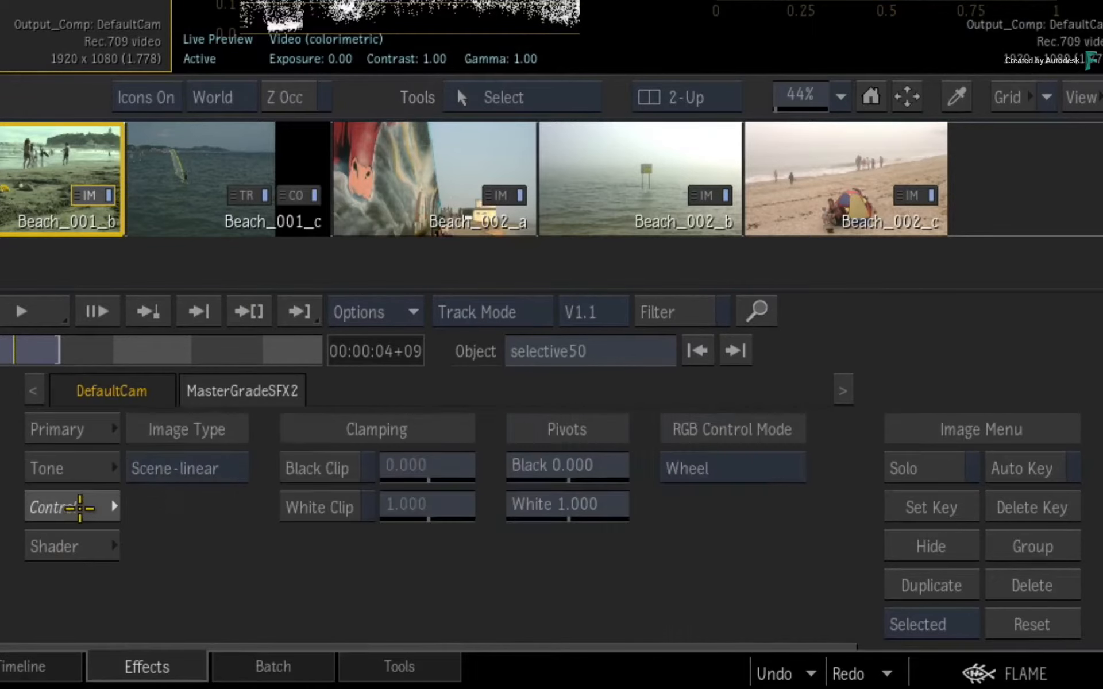
left_click(86, 468)
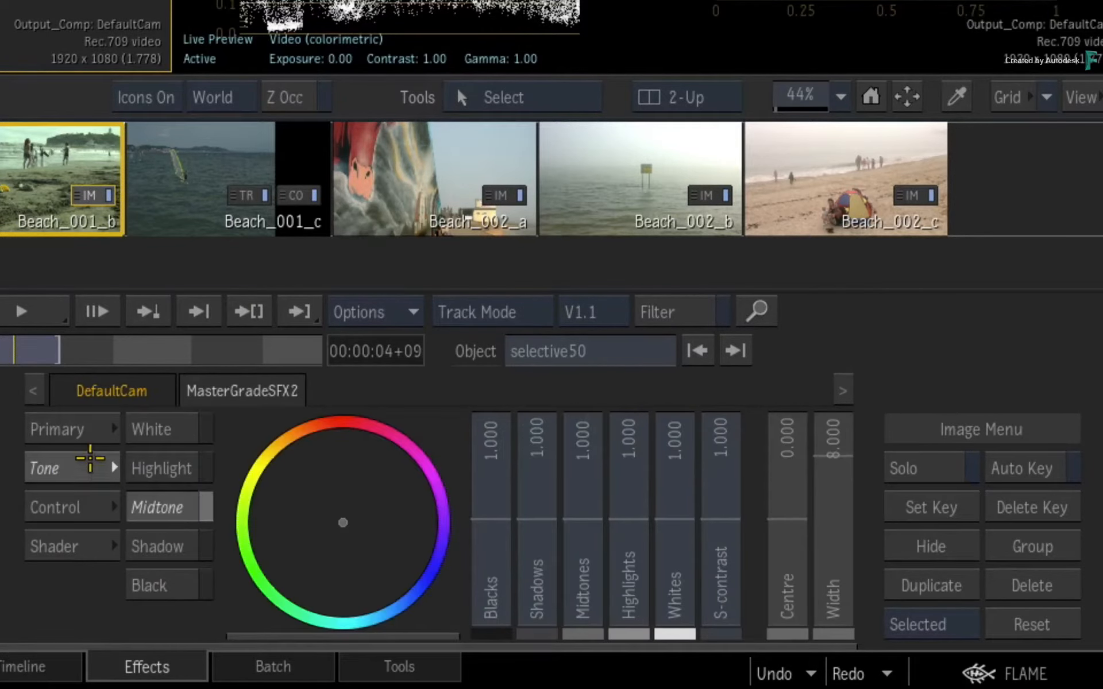
left_click(94, 432)
left_click(90, 468)
left_click(89, 506)
left_click(90, 468)
left_click(95, 428)
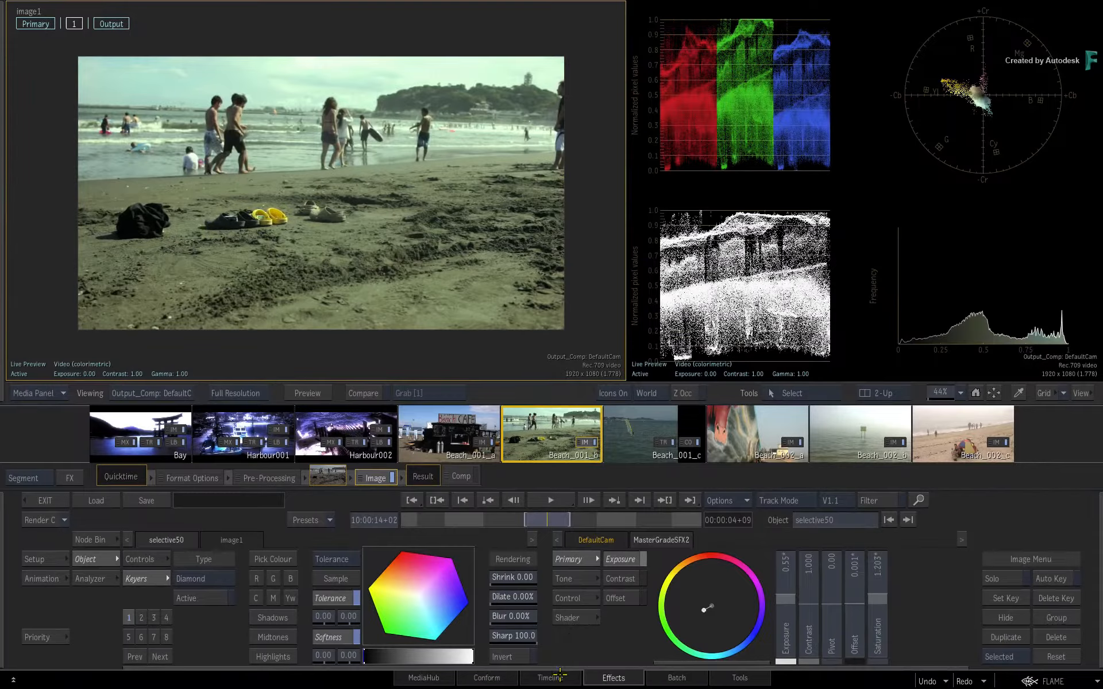
Return to the timeline, move the playhead to 10:00:21+13 and open the bike segment in Effects
left_click(560, 674)
left_click(582, 619)
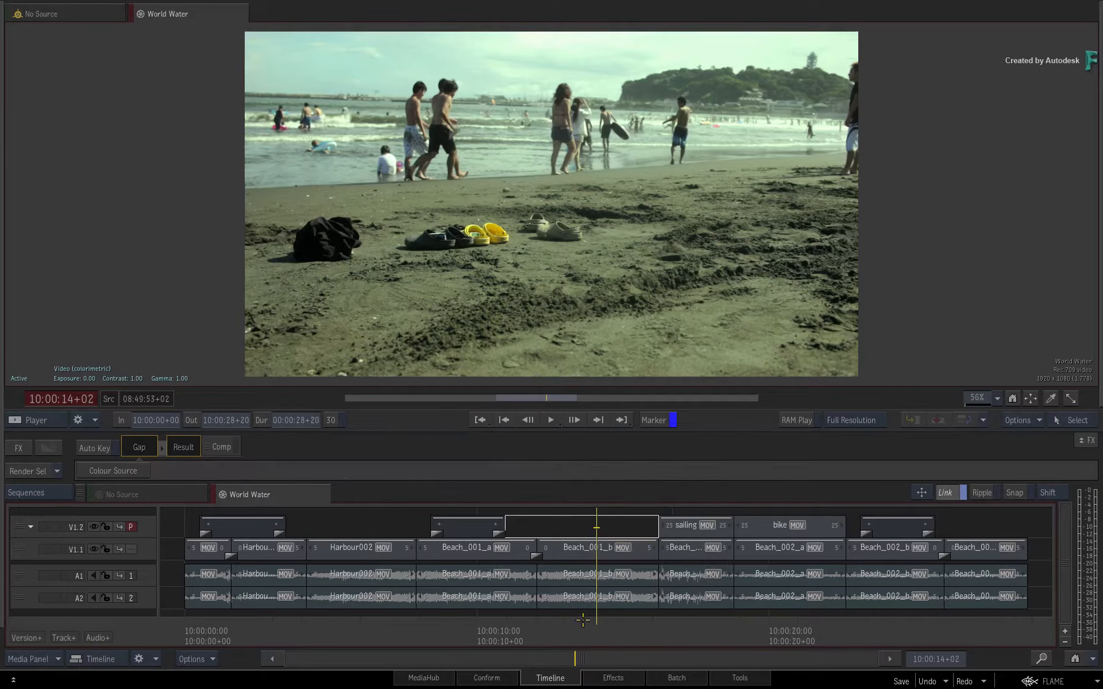
left_click_drag(584, 630, 815, 627)
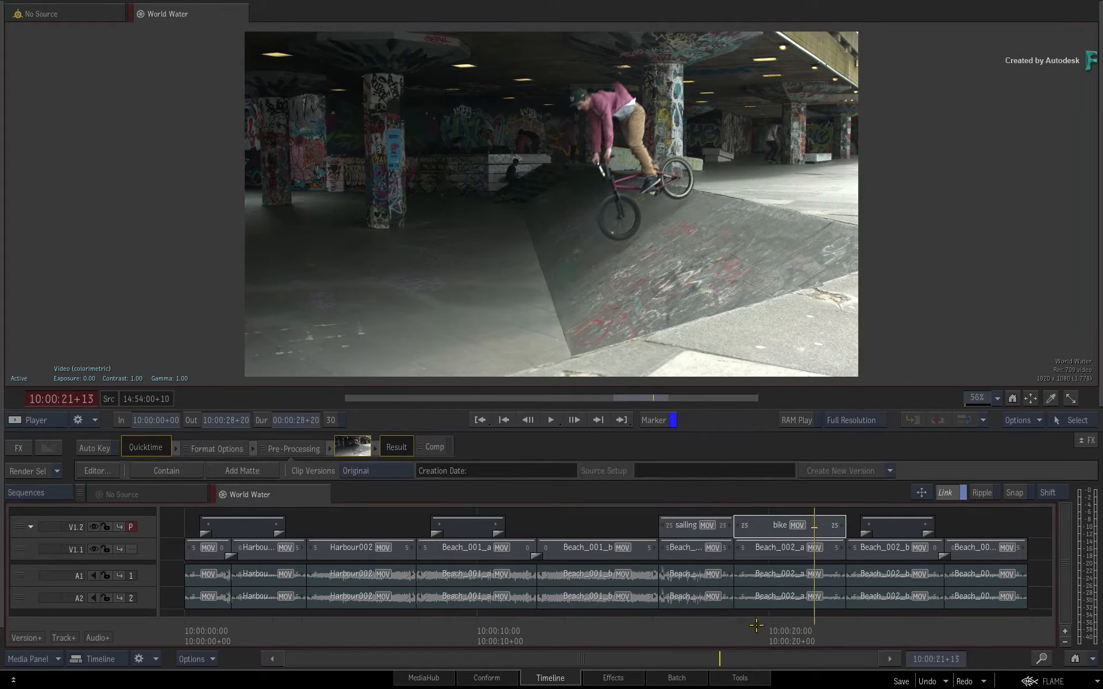
left_click(767, 525)
left_click(633, 678)
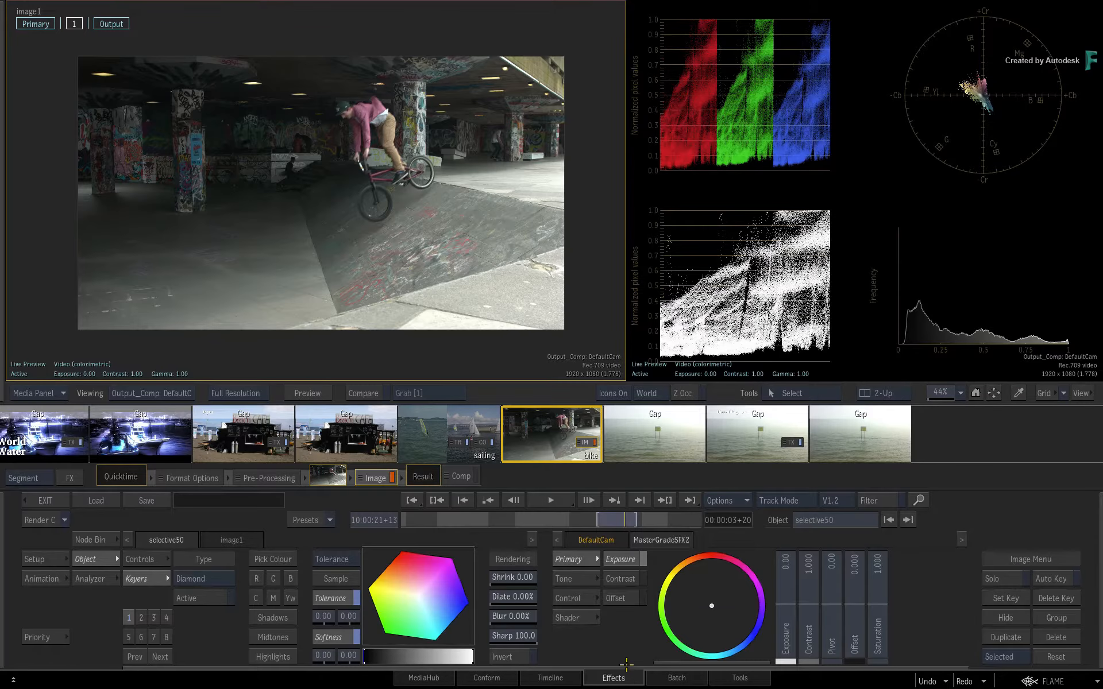
Tint the bike shot's exposure toward purple-blue, raise its exposure to about 0.30 and adjust its saturation
left_click(712, 607)
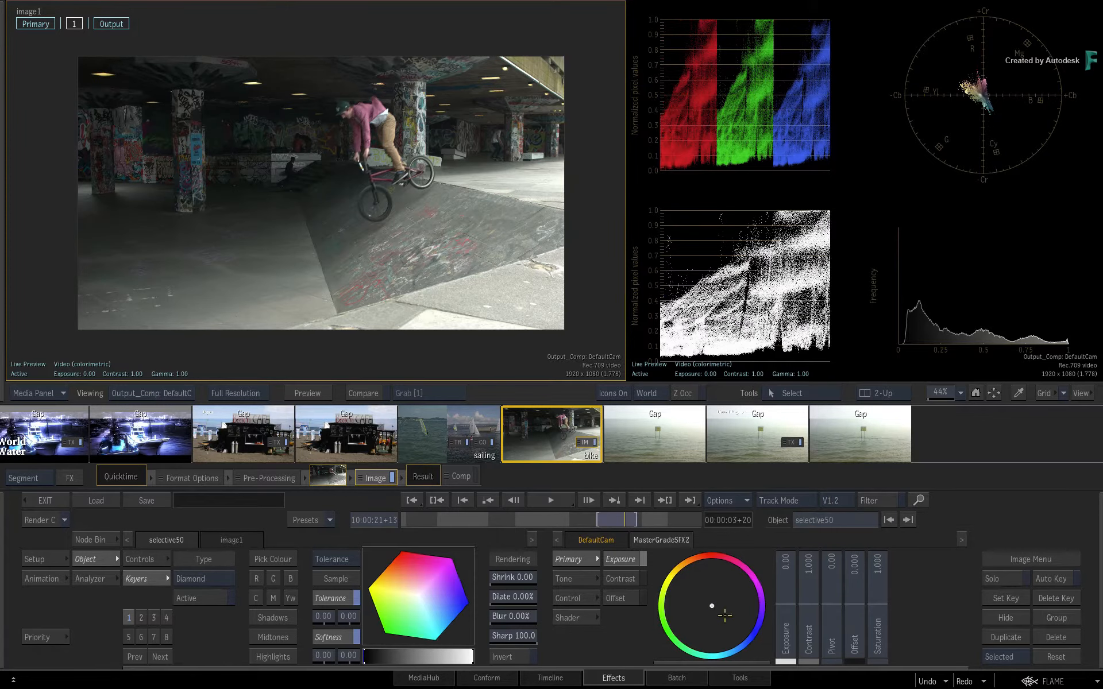
left_click_drag(737, 616, 784, 570)
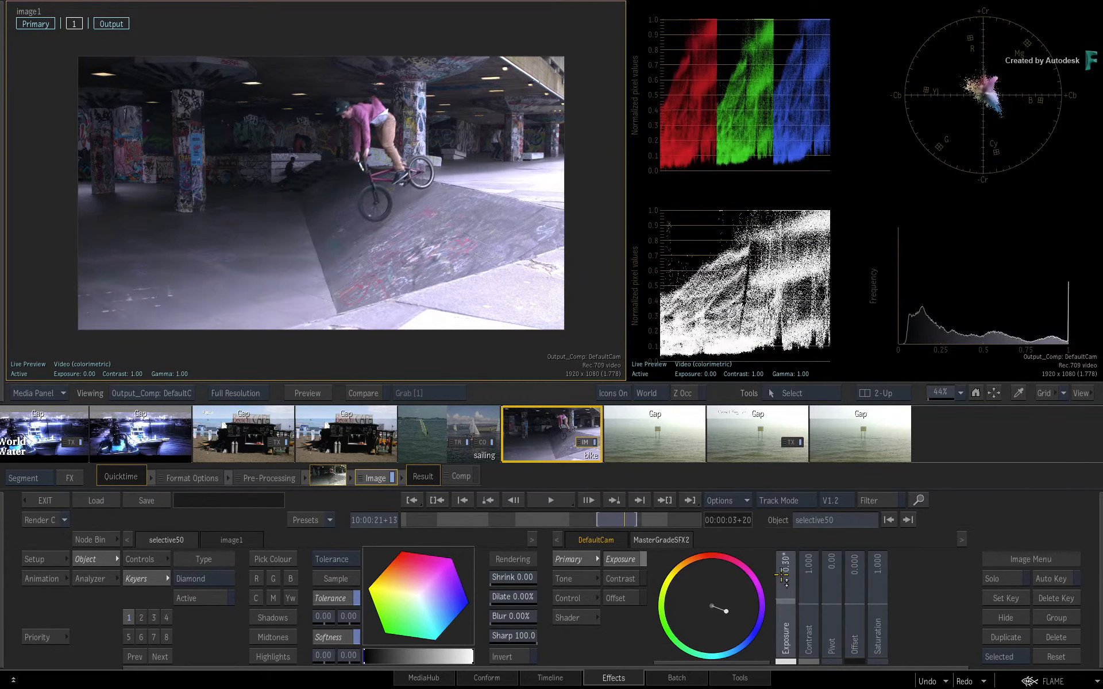
left_click_drag(878, 603, 878, 627)
left_click_drag(737, 616, 753, 617)
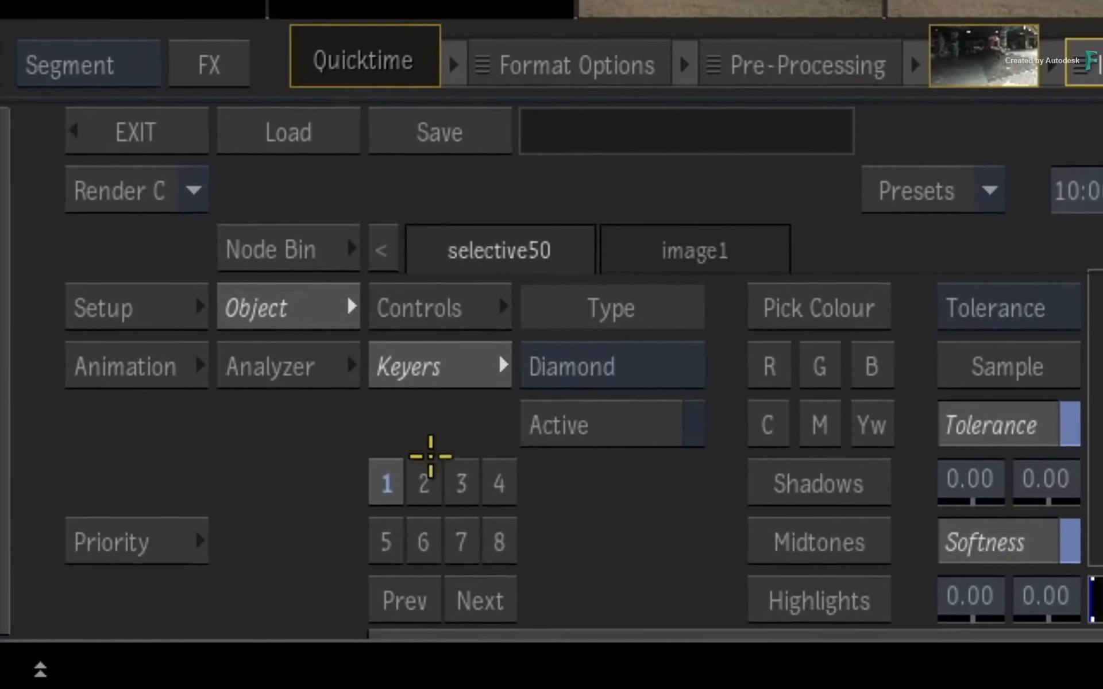
Add a second selective with a closed garbage mask covering the ramp and foreground below a diagonal line across the bike shot
left_click_drag(425, 481, 493, 530)
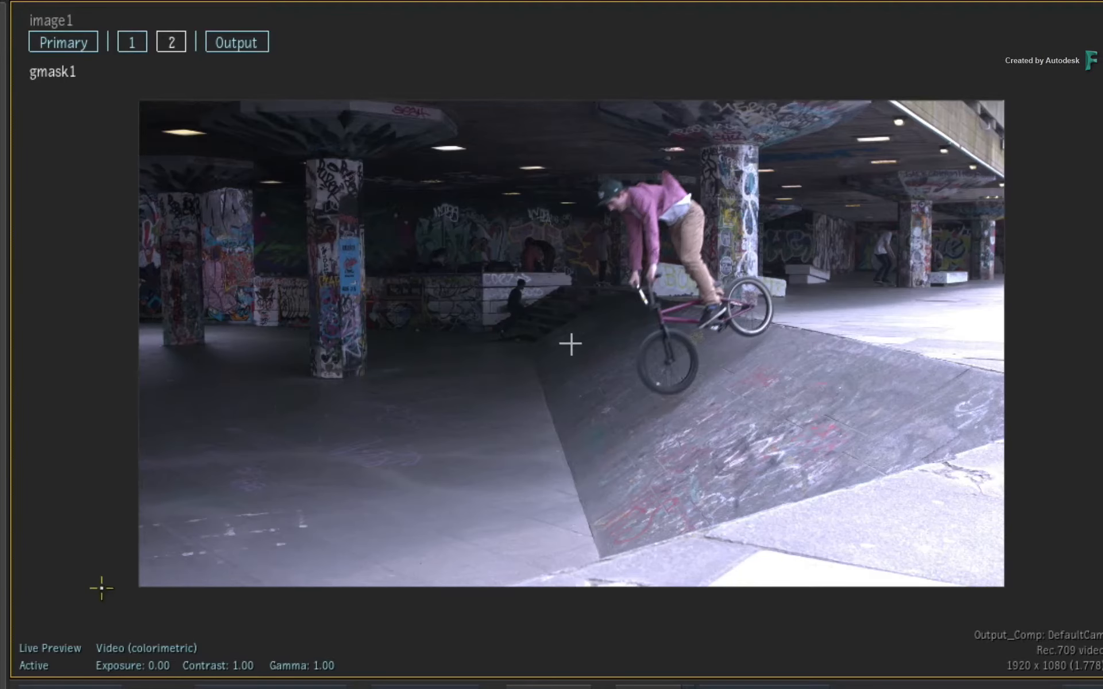
left_click(102, 587)
left_click(1054, 221)
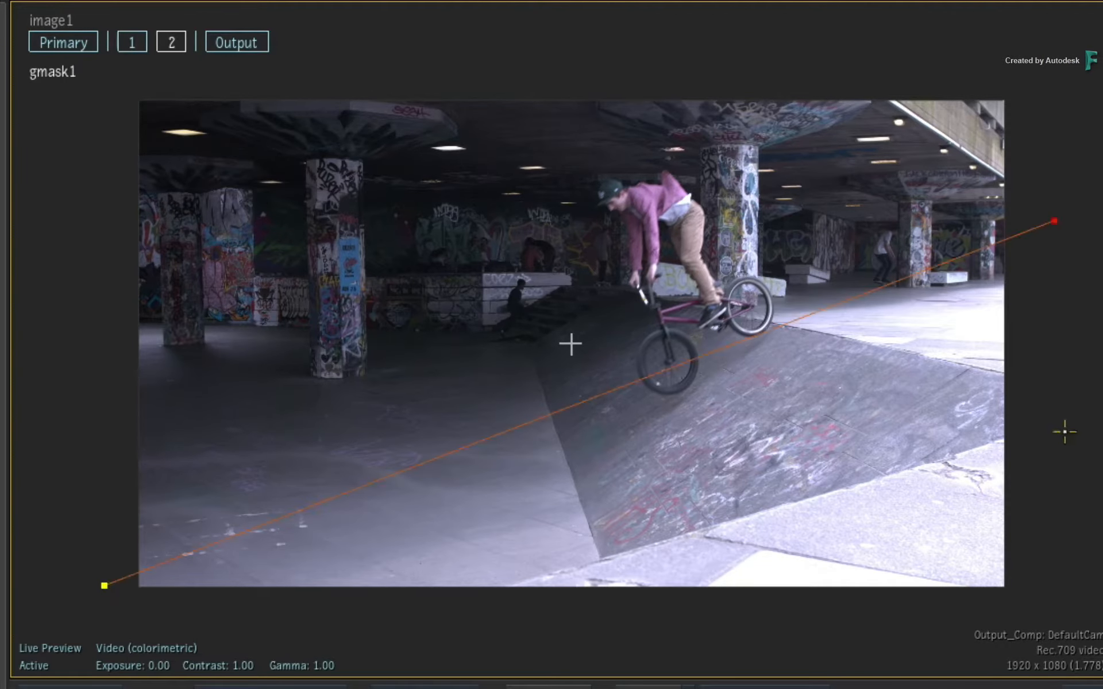
left_click(1036, 601)
left_click(104, 588)
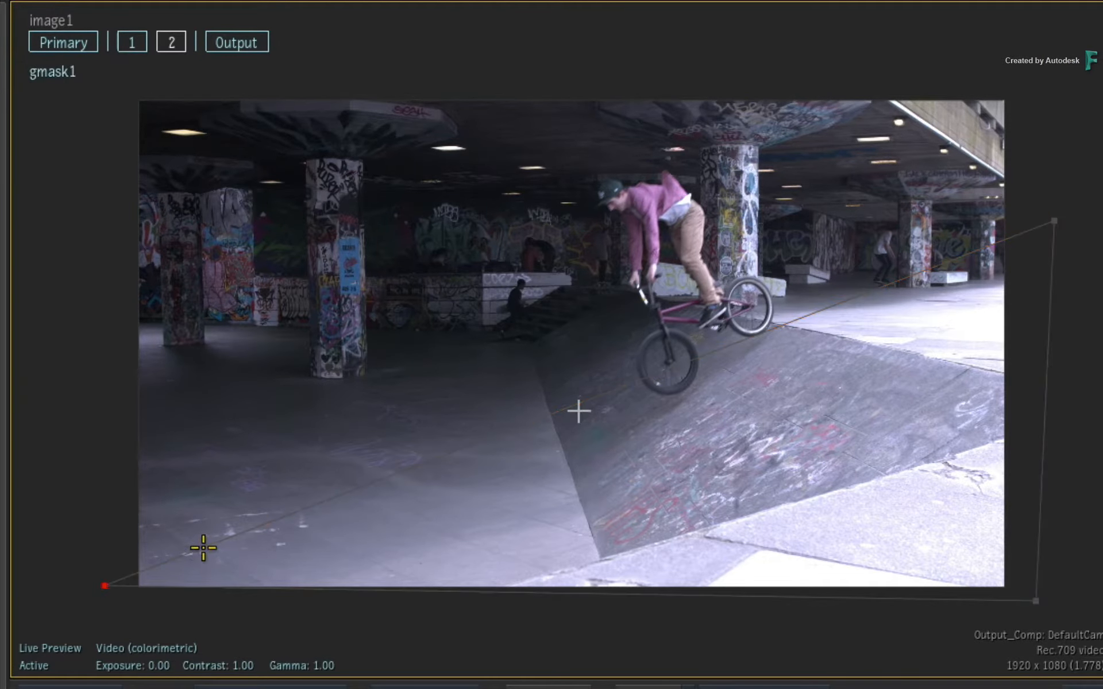
Feather the mask outward from its diagonal edge and lower the second selective's exposure to -0.79
right_click(217, 551)
left_click(335, 659)
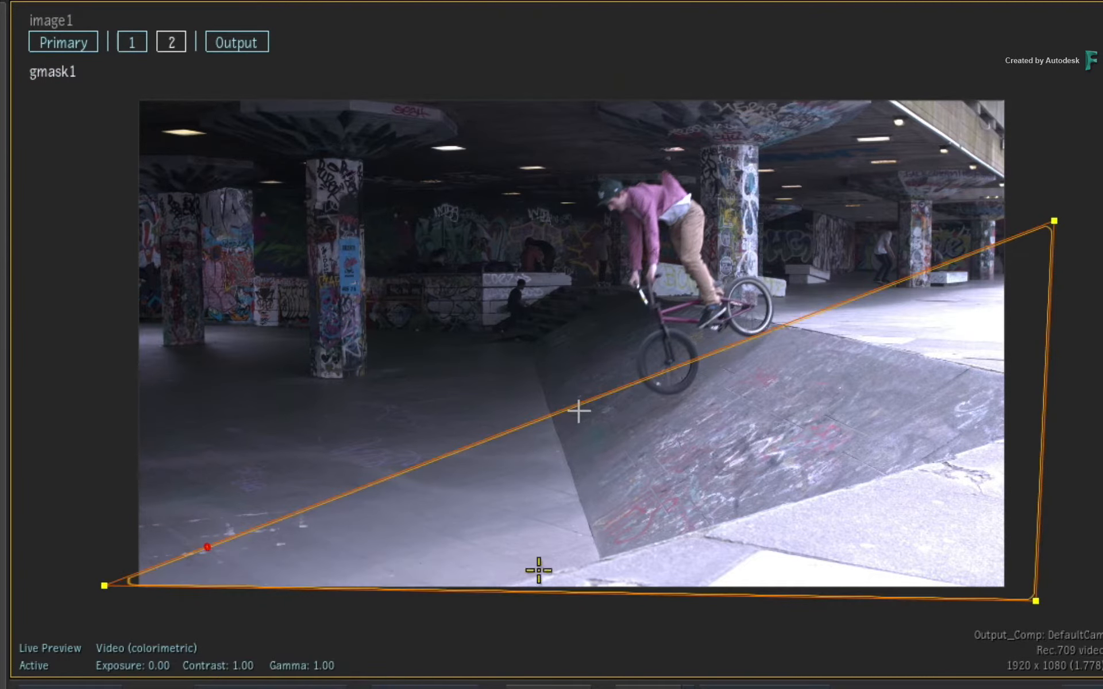
left_click_drag(208, 540, 171, 478)
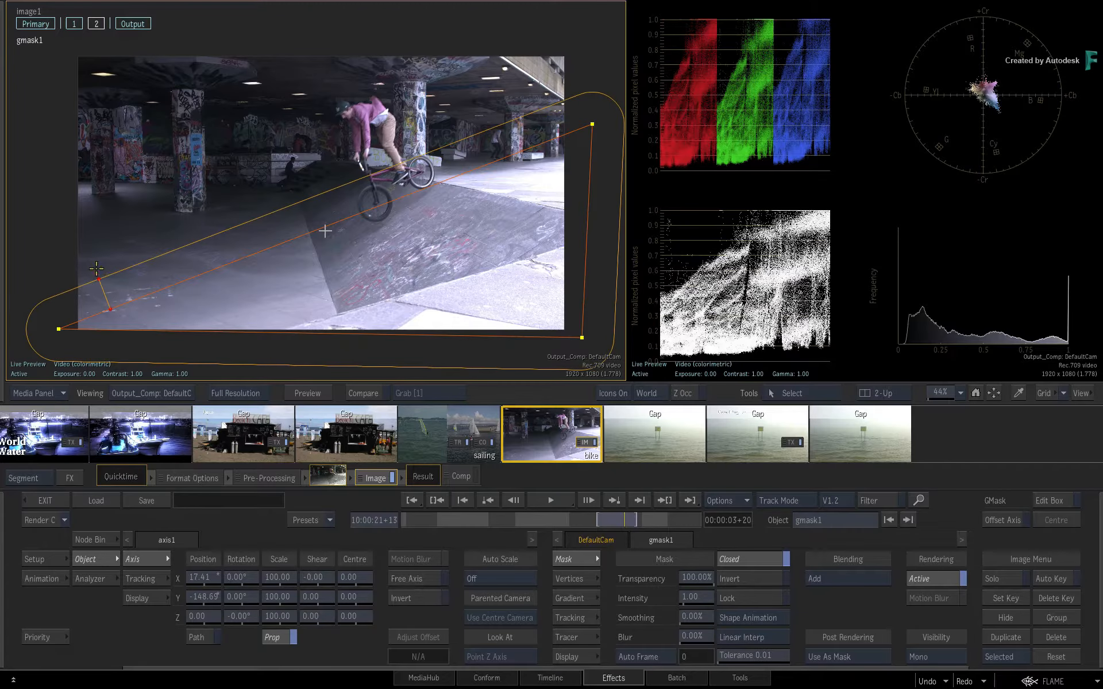
left_click(99, 26)
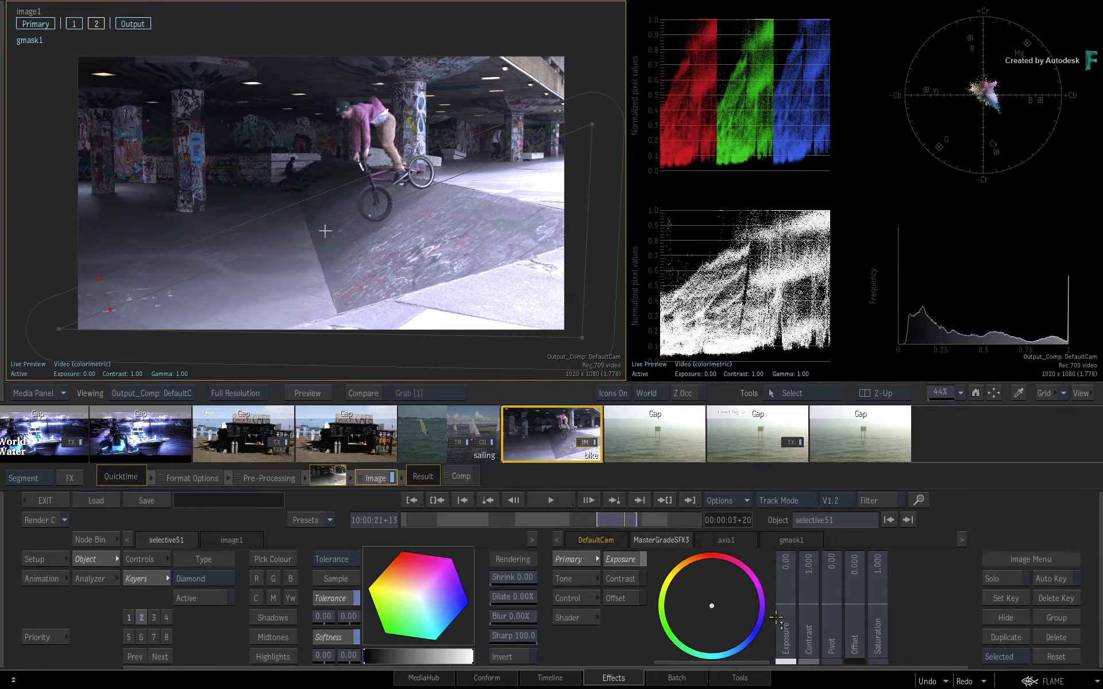
left_click_drag(786, 604, 794, 662)
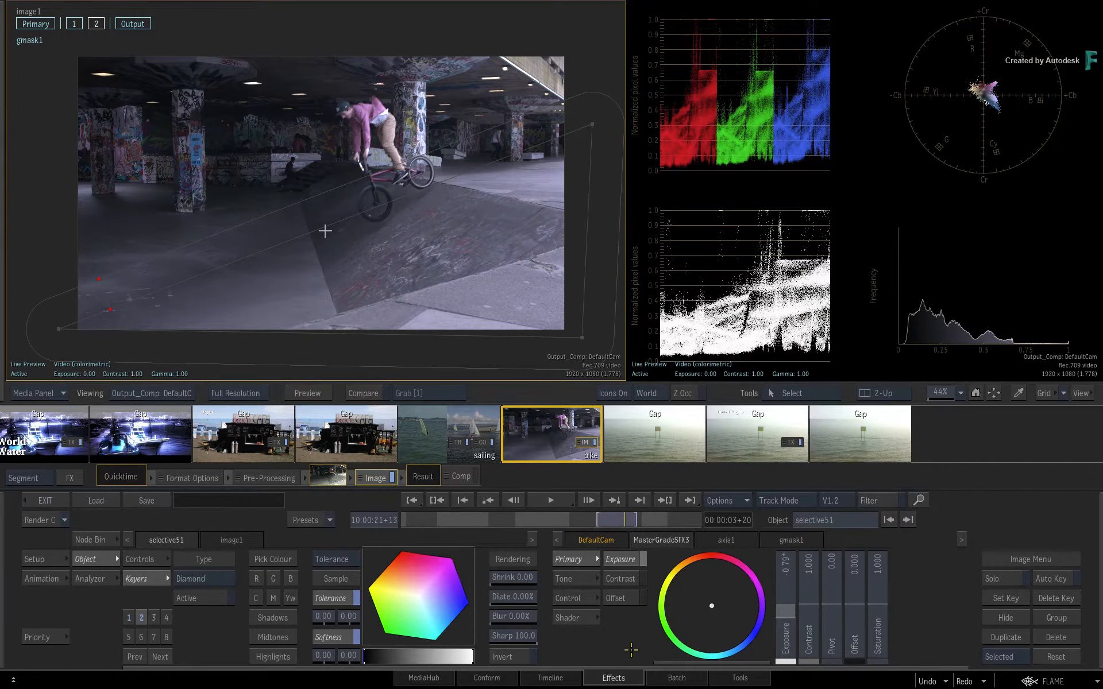
Return to the timeline, scrub the playhead back from the bike segment and switch to the Batch environment
left_click(571, 678)
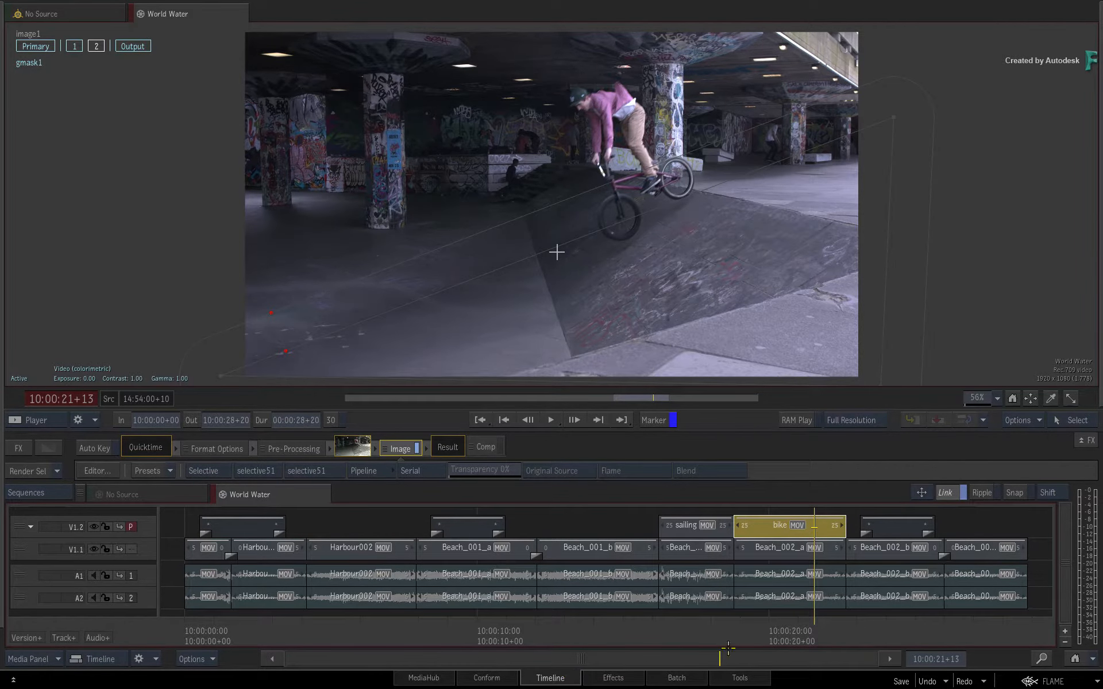
left_click_drag(797, 626, 707, 649)
left_click(667, 677)
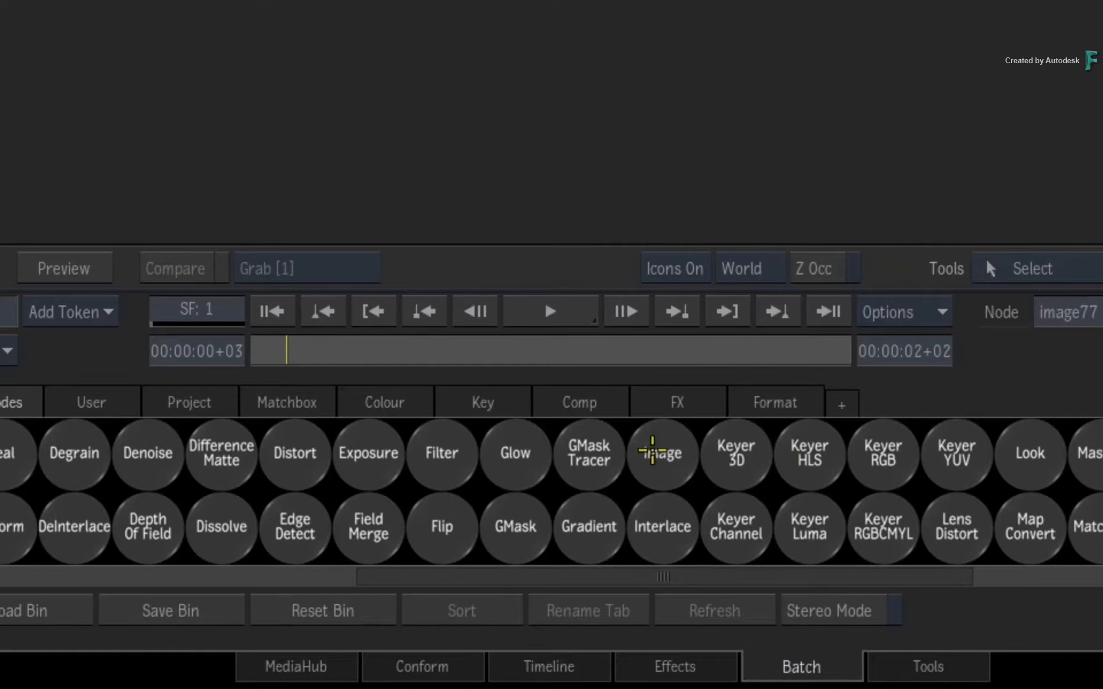
Place a new Image node in the batch schematic, then delete it
left_click(661, 477)
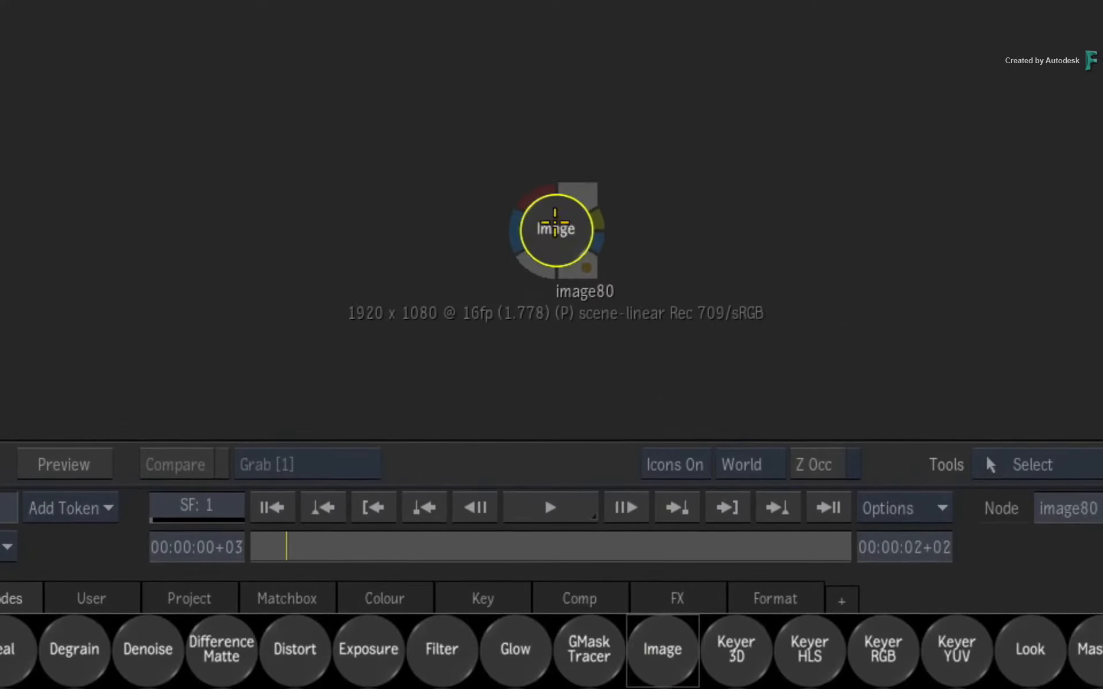
left_click(547, 179)
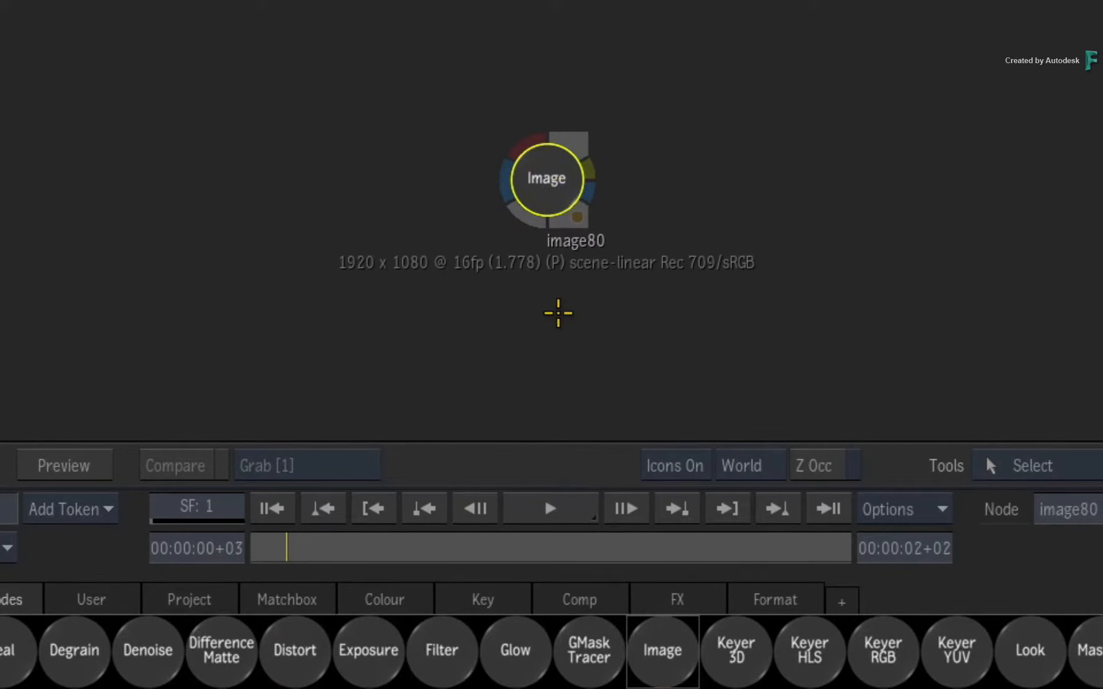
key("Delete")
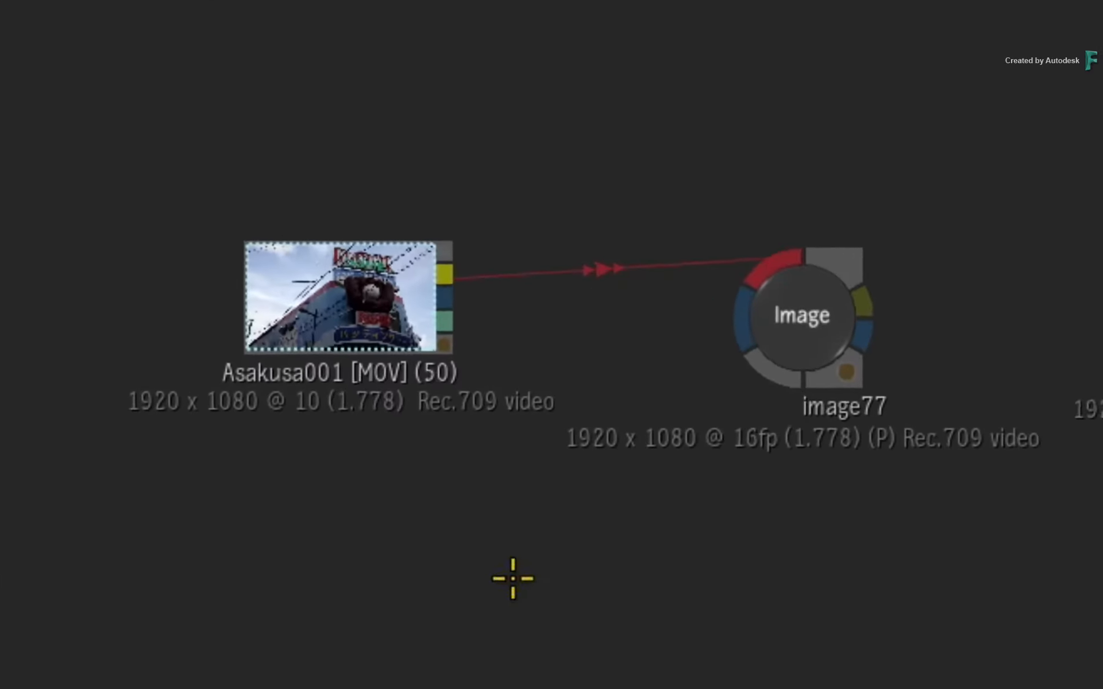
Examine the colour space tags of the Asakusa001, Kamakura and KanazawaFishLorry source clips
left_click(347, 267)
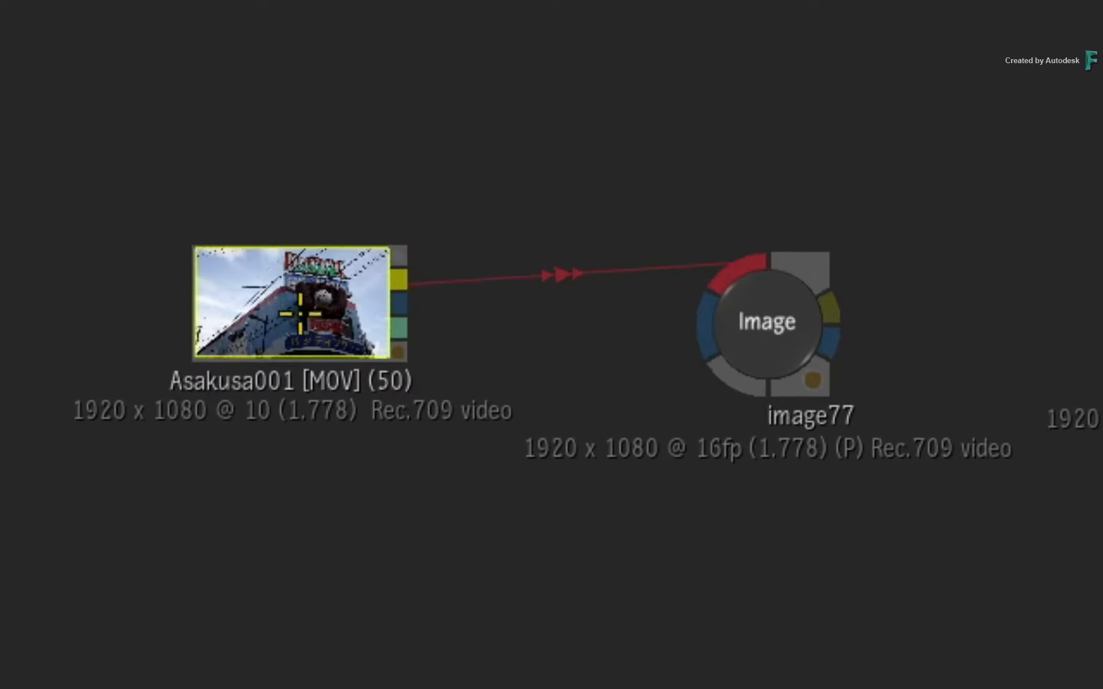
left_click(352, 320)
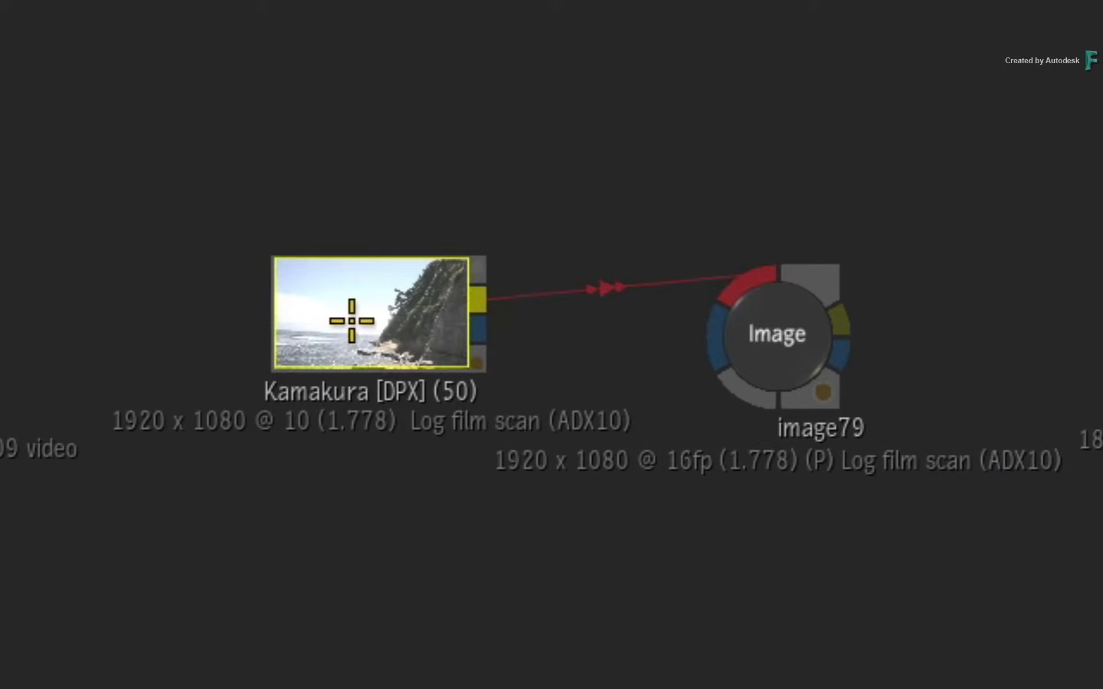
left_click(298, 348)
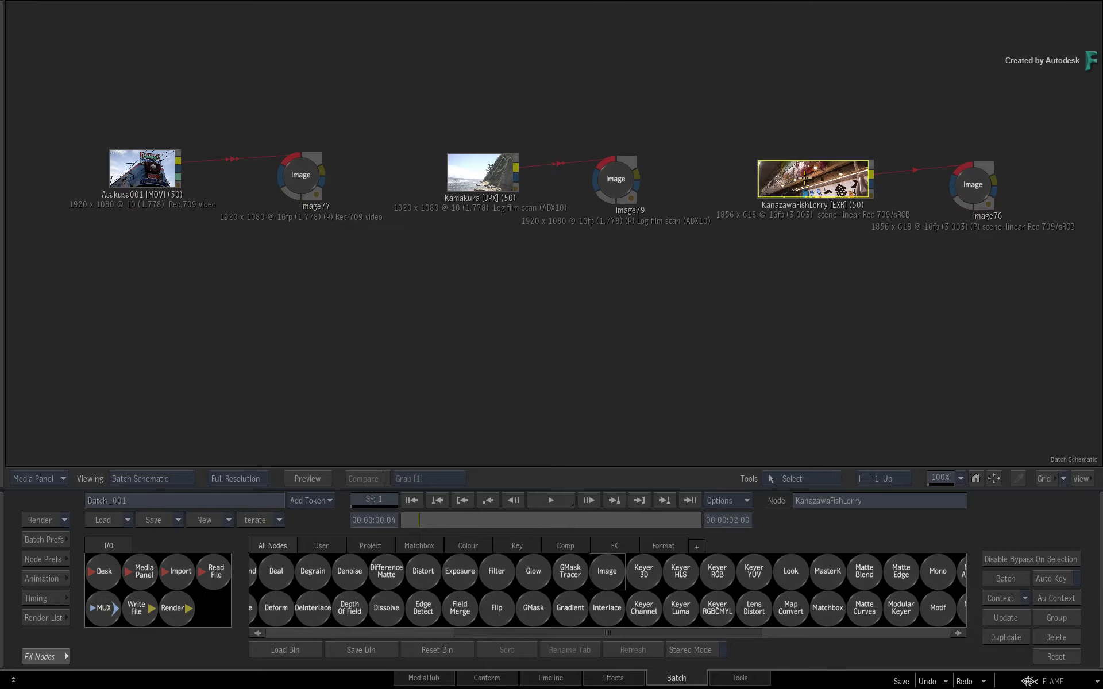
left_click(490, 174)
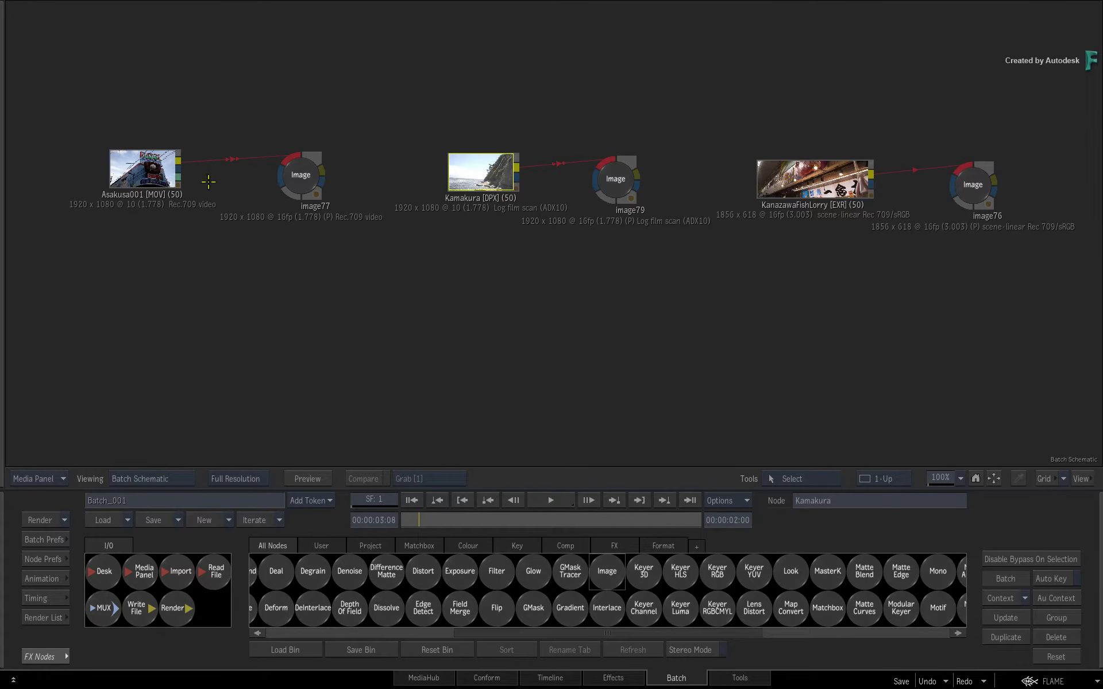
left_click(149, 171)
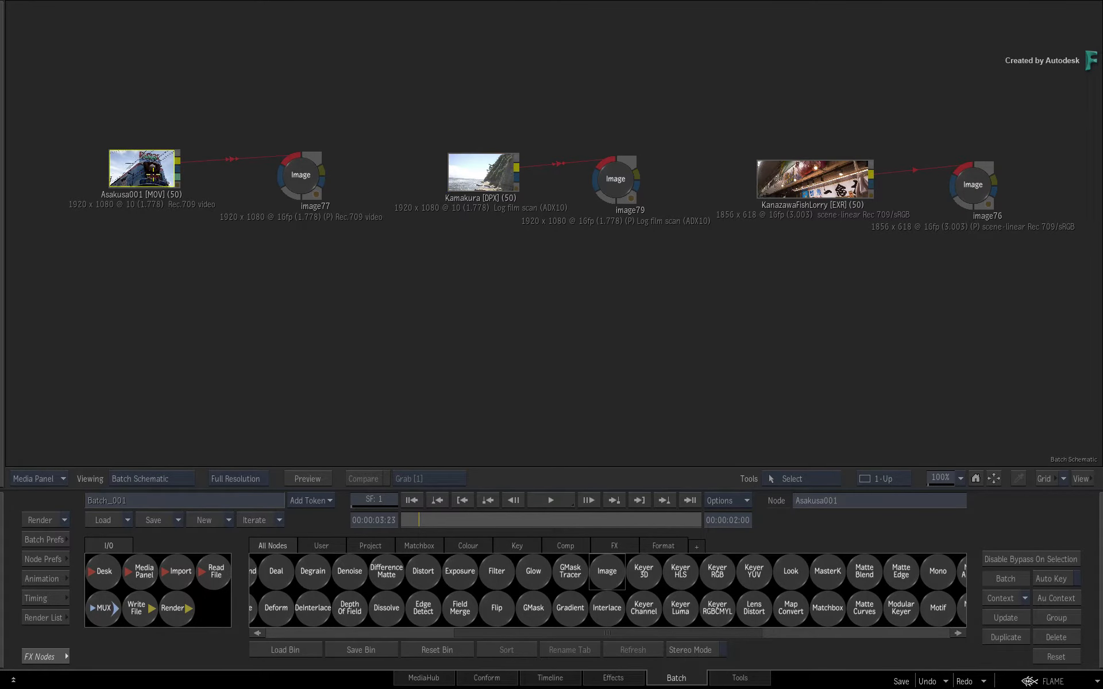
Open the Image node fed by Asakusa001 and set its first selective's lift to 0.050 and gamma to 1.094
left_click(300, 182)
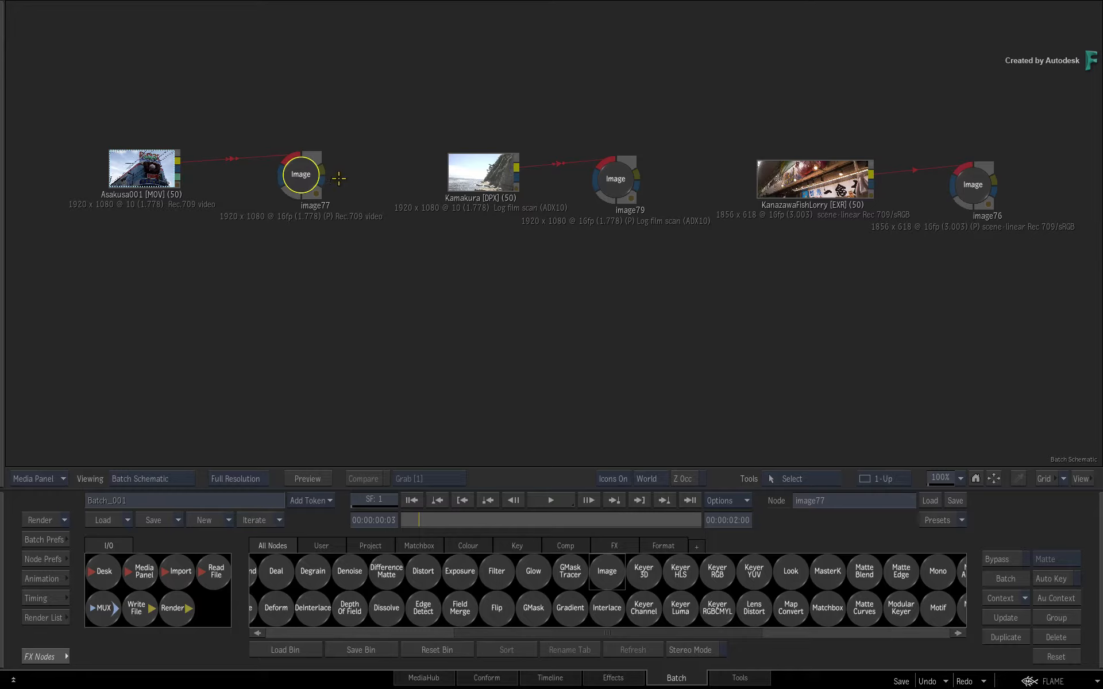
double_click(303, 179)
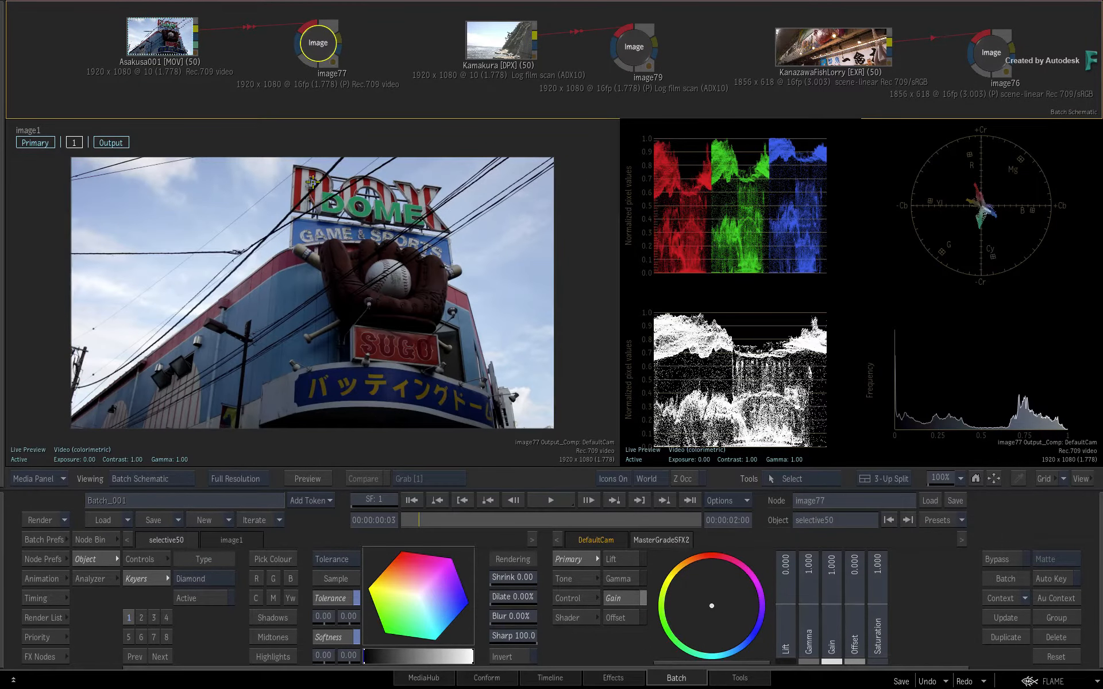
left_click(74, 143)
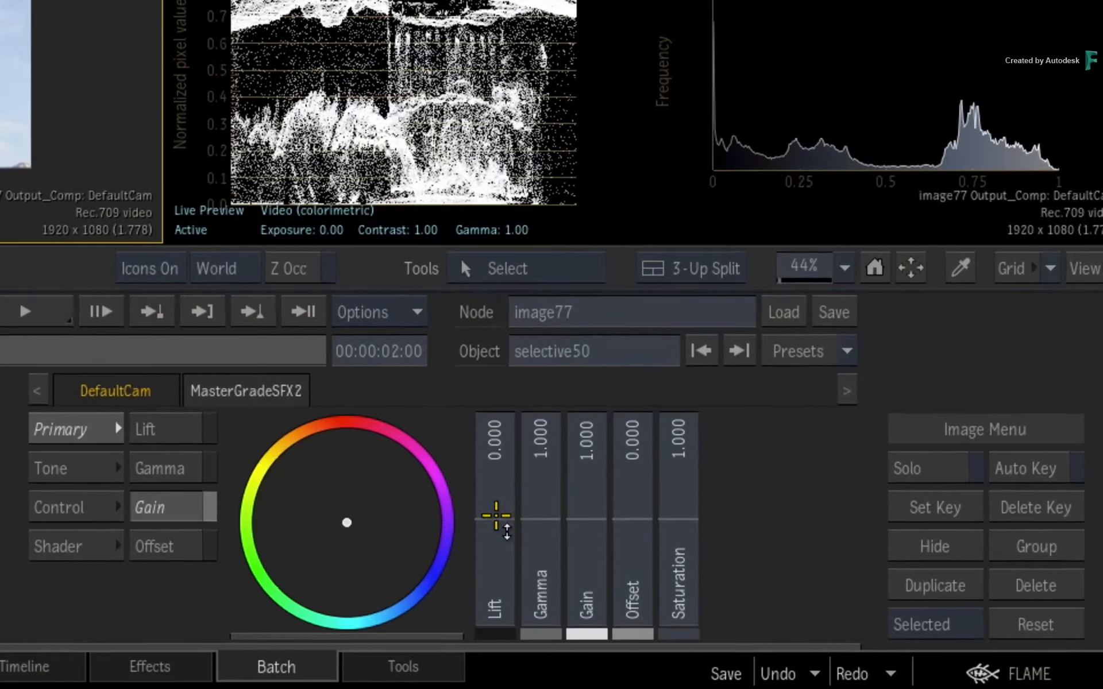
left_click_drag(496, 516, 546, 511)
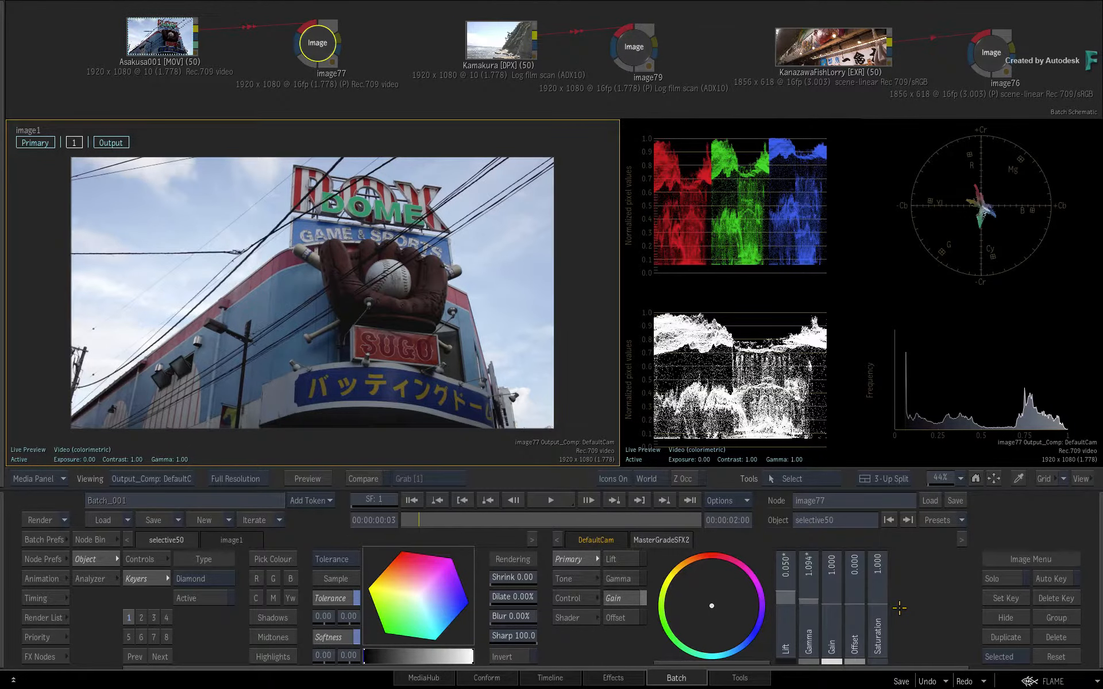
Switch to the Image node fed by Kamakura and set its contrast to 0.935 and brightness to -1.5
left_click(635, 49)
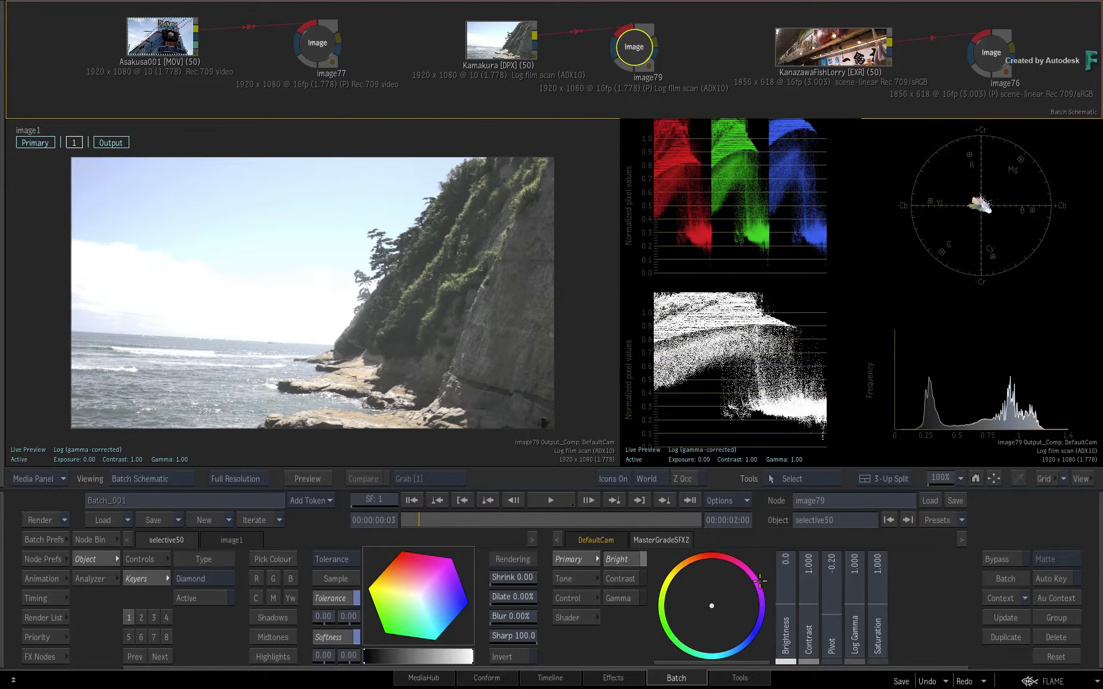
left_click_drag(810, 607, 784, 635)
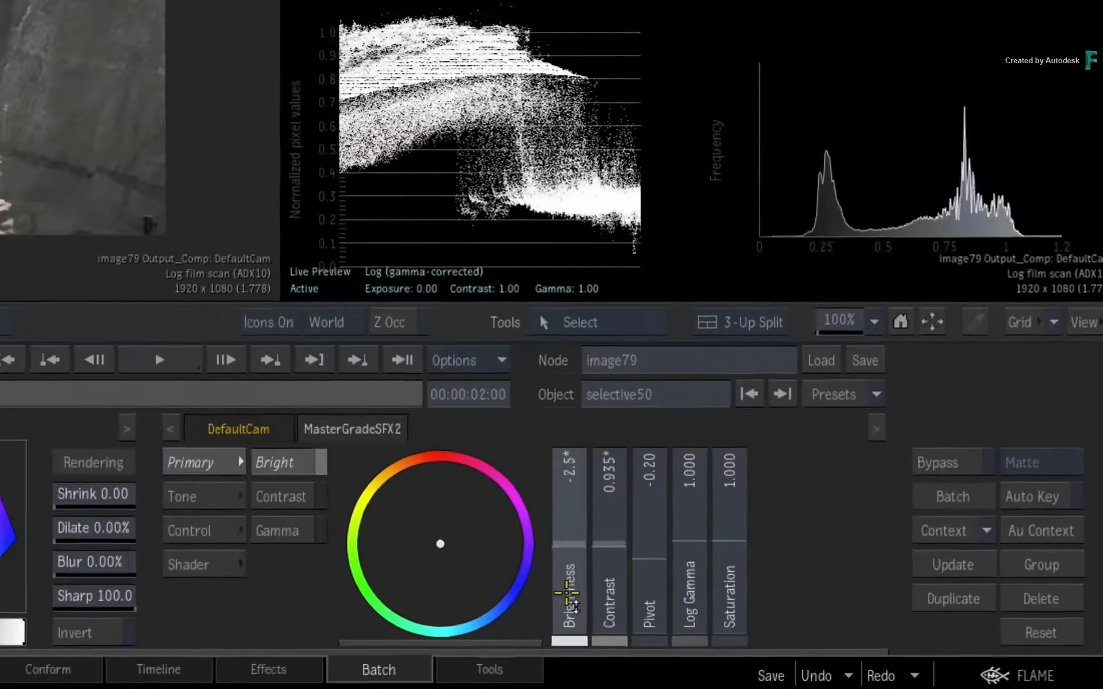
left_click_drag(567, 593, 567, 563)
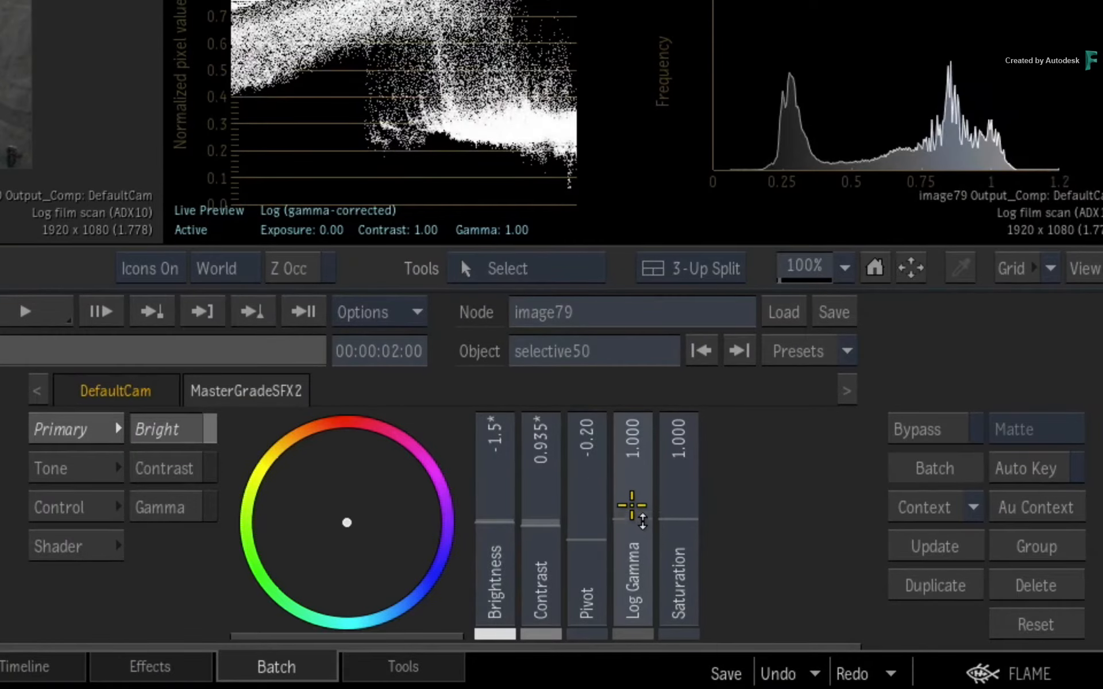
Set the Kamakura grade's log gamma to 0.798, brightness to -0.2 and saturation to 1.521
left_click_drag(632, 506, 632, 552)
left_click_drag(492, 525, 526, 509)
left_click_drag(692, 519, 672, 416)
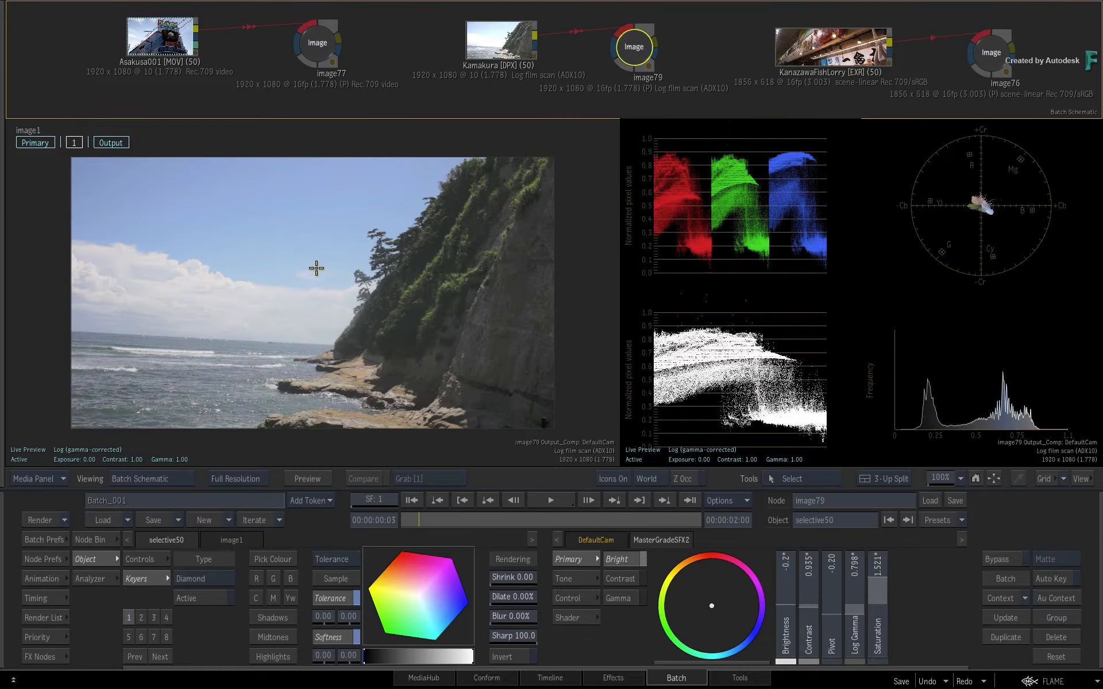
In the Image node fed by KanazawaFishLorry, set the first selective's exposure to 0.17, contrast to 1.048, offset to -0.001 and saturation to 1.142
left_click(991, 52)
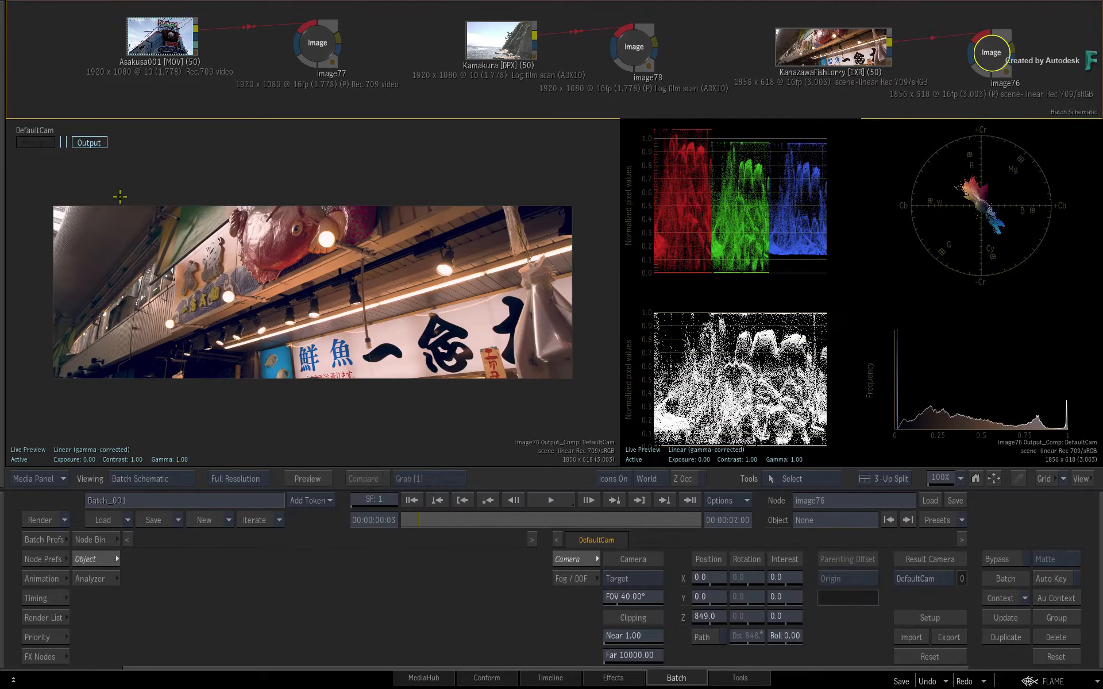
left_click(121, 230)
left_click(76, 143)
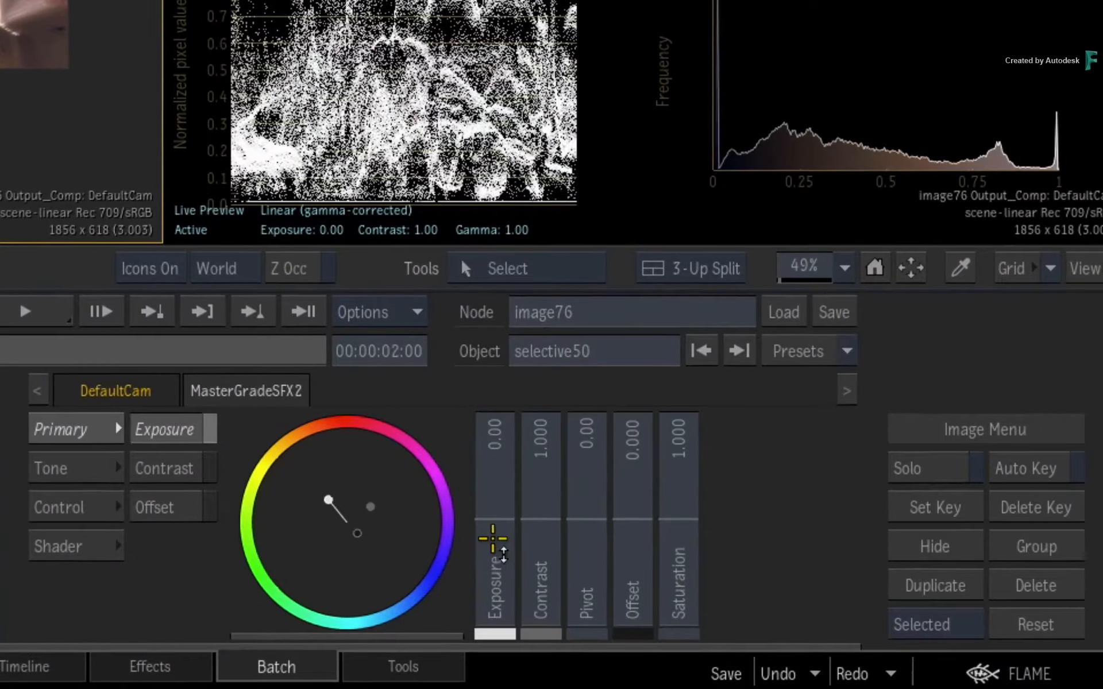
left_click_drag(493, 539, 551, 493)
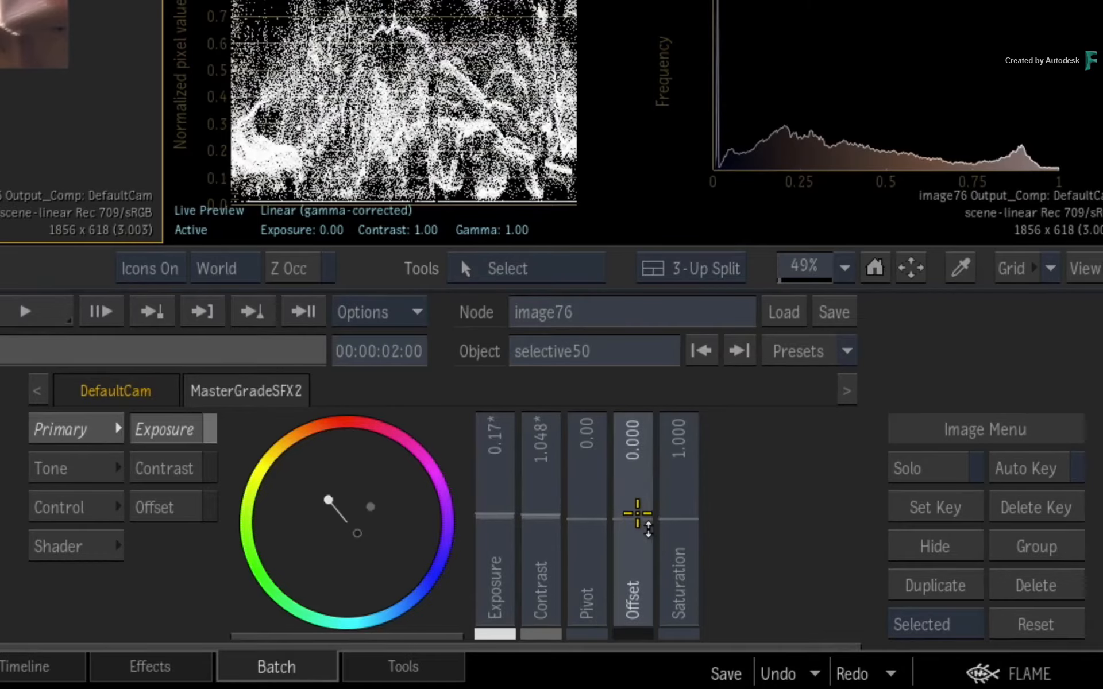
left_click_drag(638, 513, 680, 487)
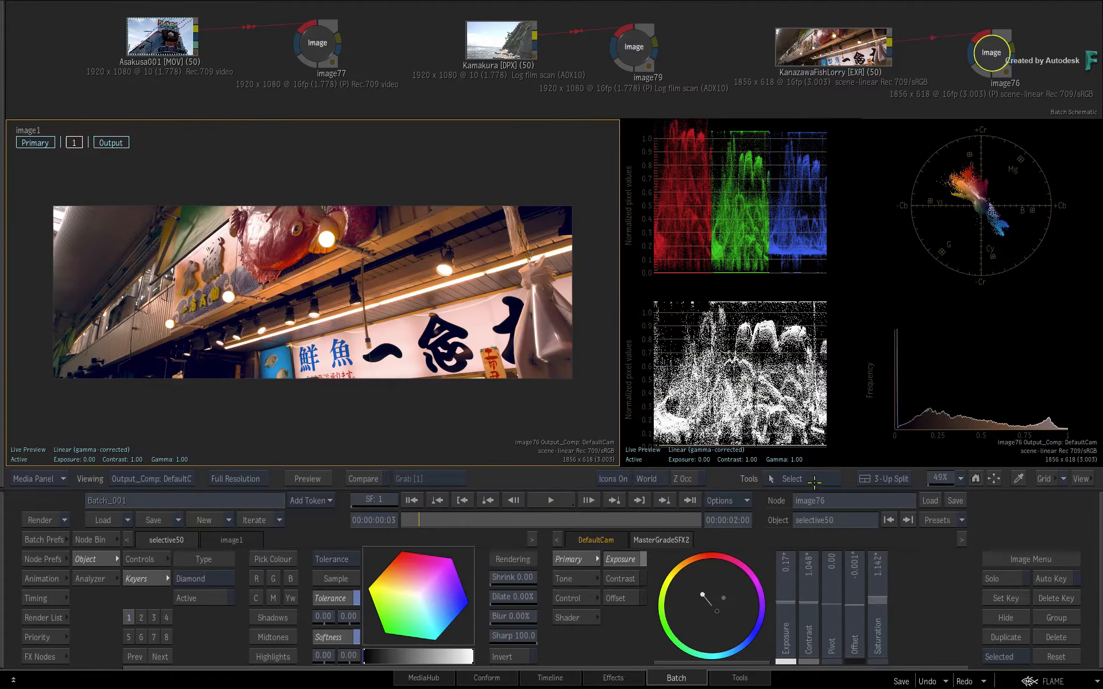
Compare the primary grading controls of the Image nodes fed by Kamakura, Asakusa001 and KanazawaFishLorry
left_click(635, 52)
left_click(312, 41)
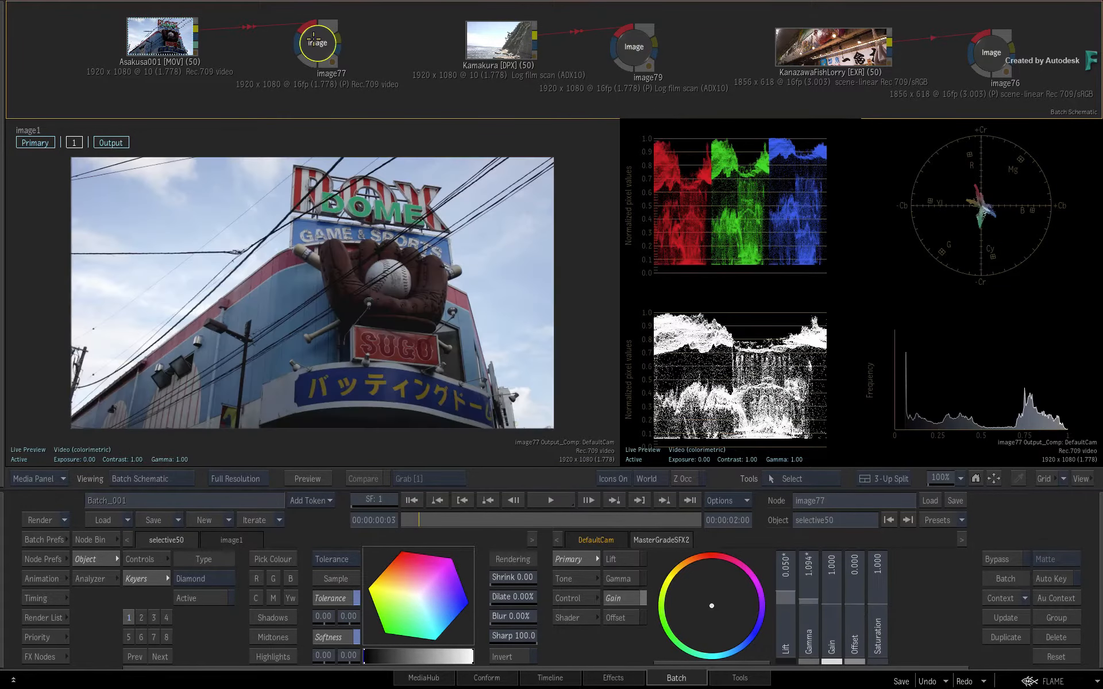
left_click(625, 51)
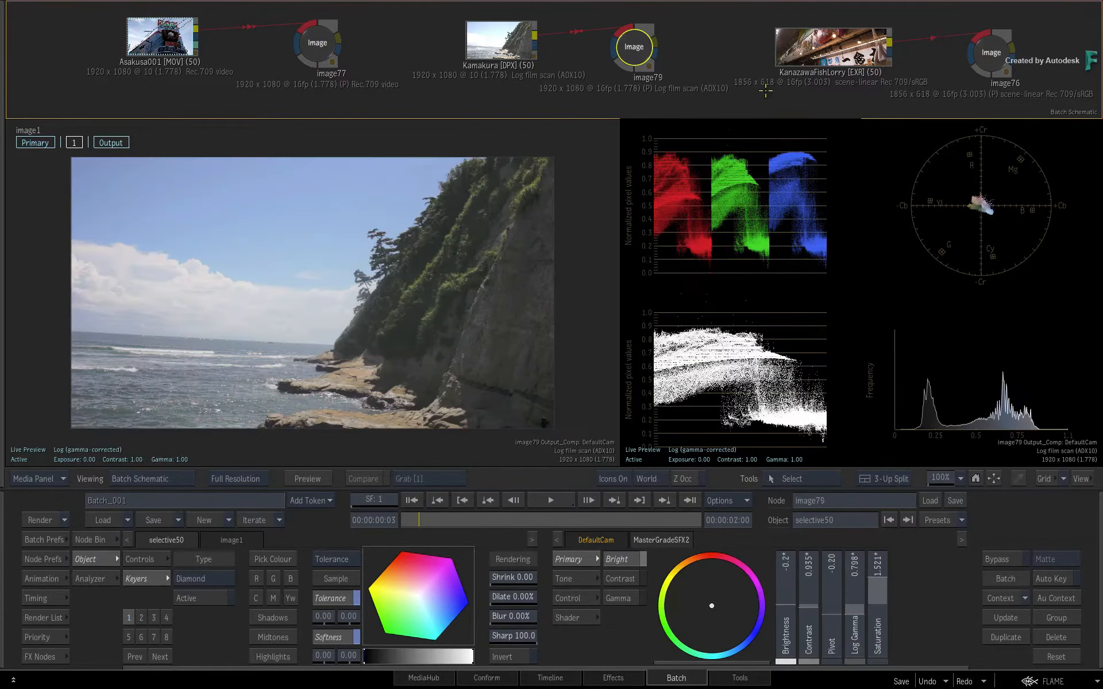
left_click(989, 60)
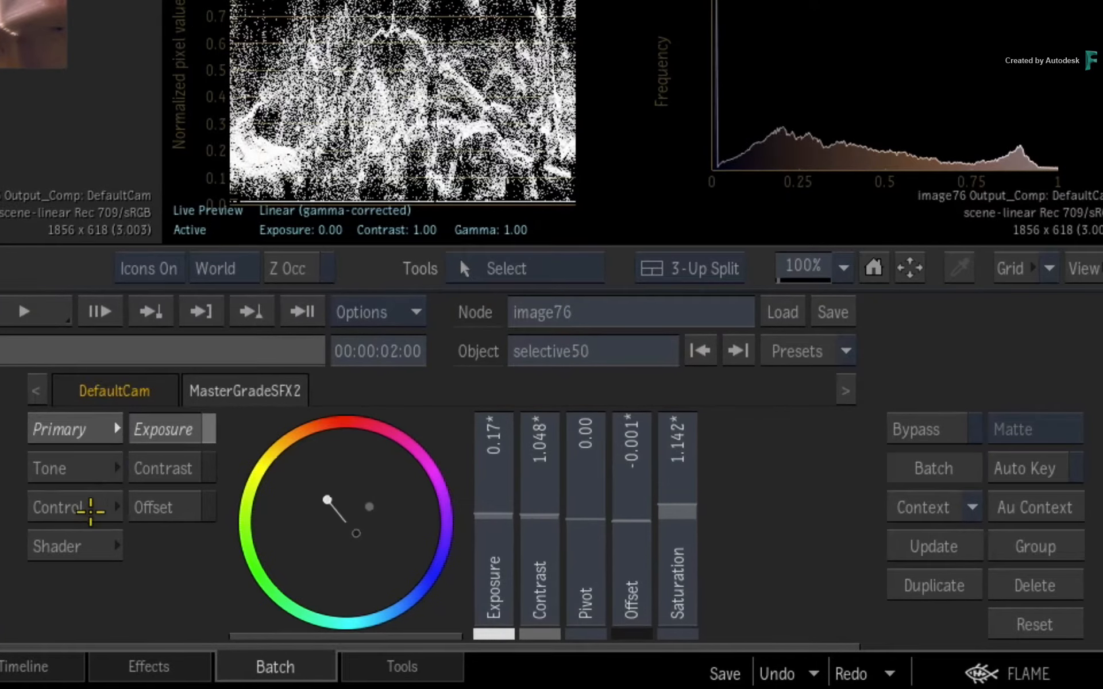
Review the MasterGrade image type choices for the KanazawaFishLorry selective and keep Scene-linear
left_click(92, 508)
left_click(211, 471)
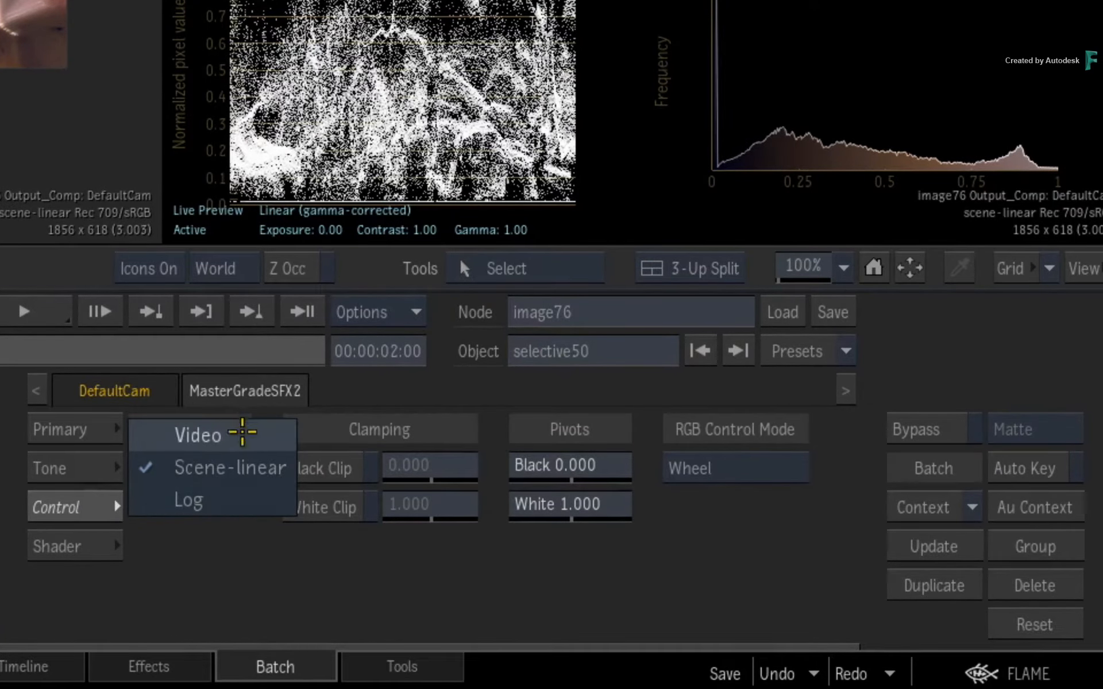
left_click(244, 467)
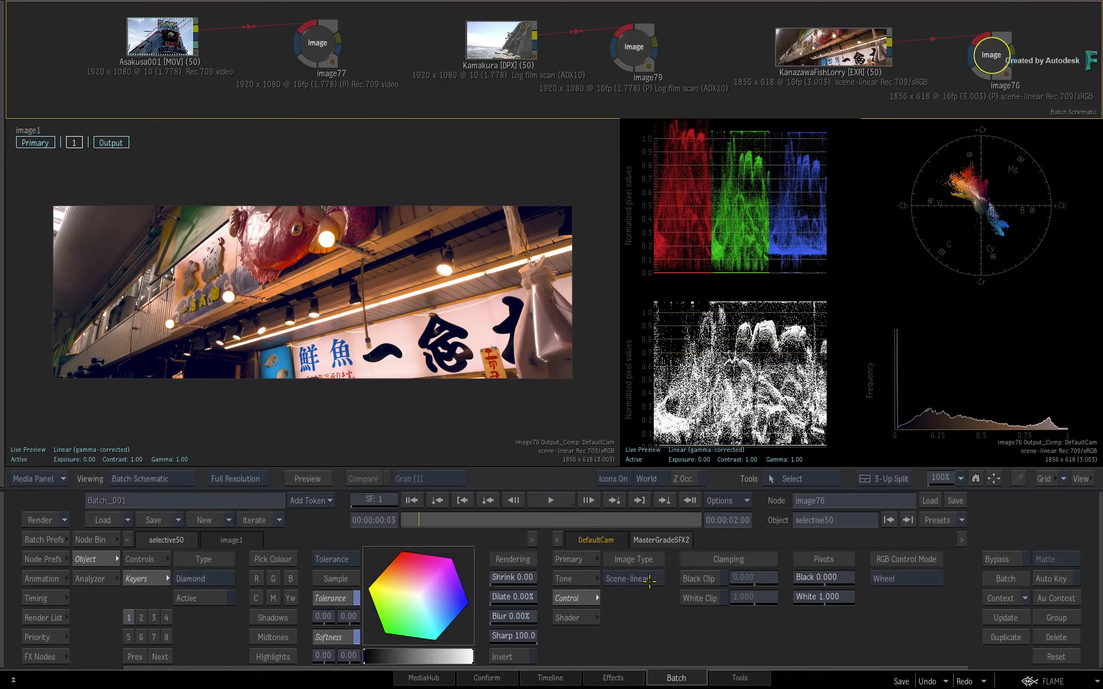
Return to the primary controls of the KanazawaFishLorry selective and set its exposure to 0.02
left_click(570, 560)
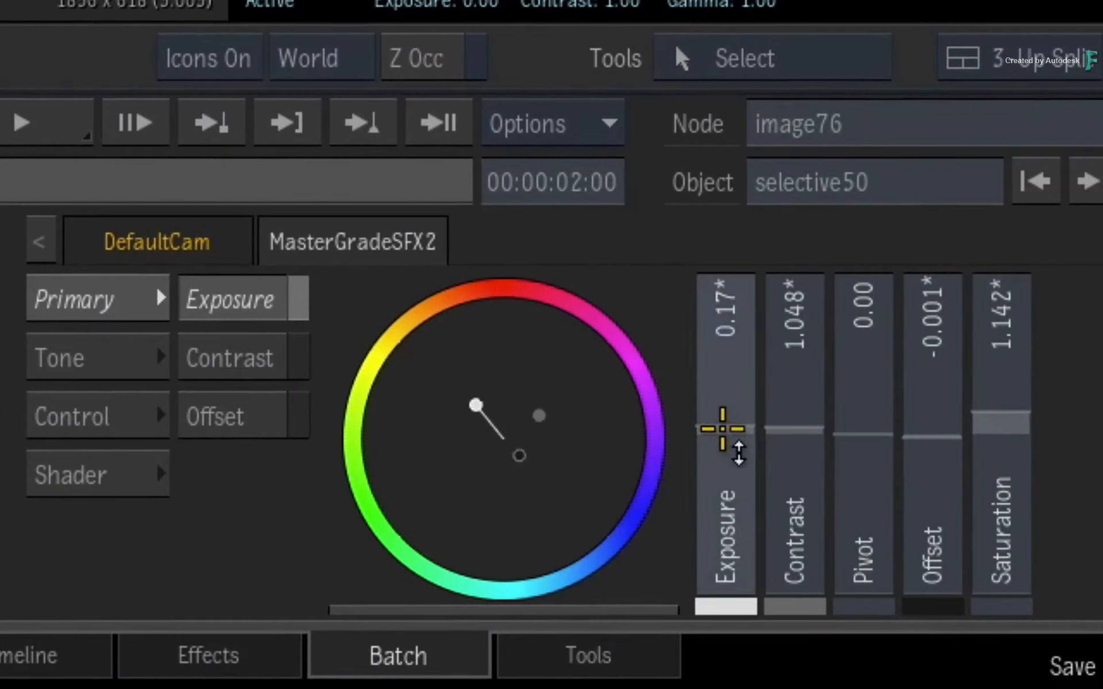
left_click_drag(782, 602, 781, 568)
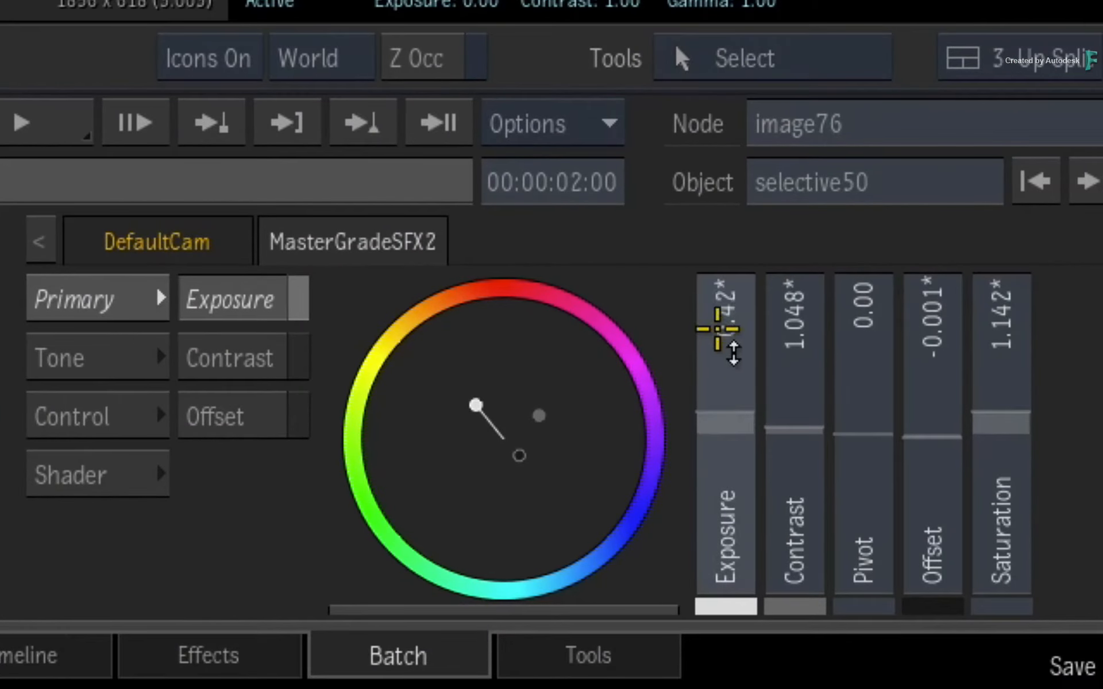
mouse_move(718, 329)
left_mouse_down()
mouse_move(729, 423)
mouse_move(729, 333)
left_mouse_up()
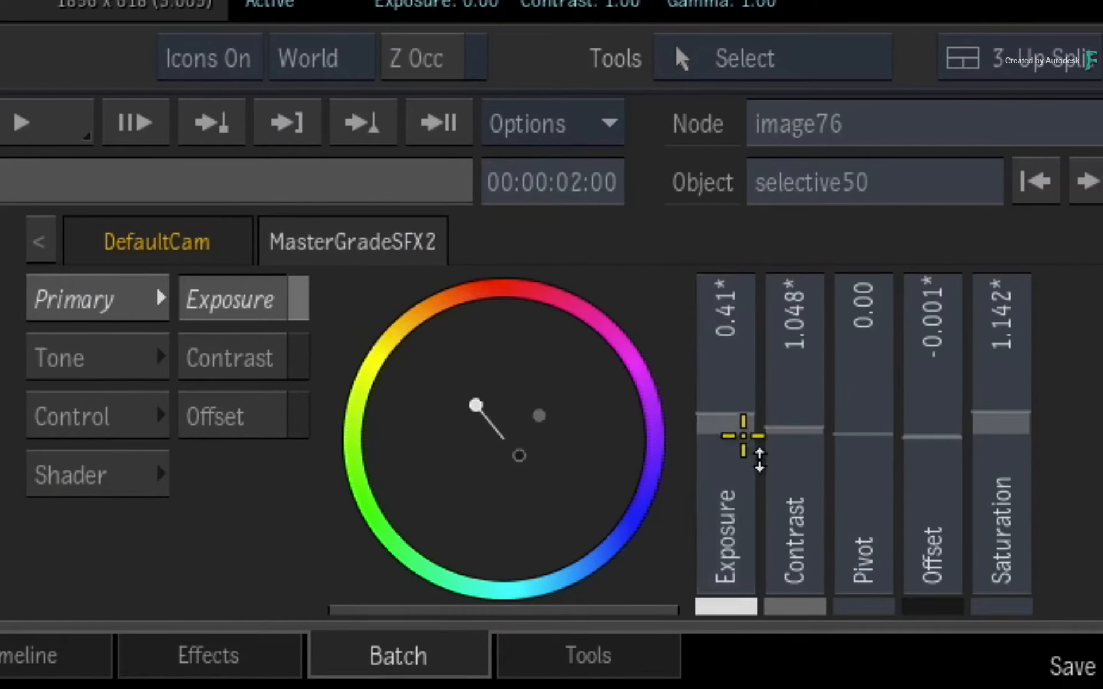
left_click_drag(743, 435, 673, 420)
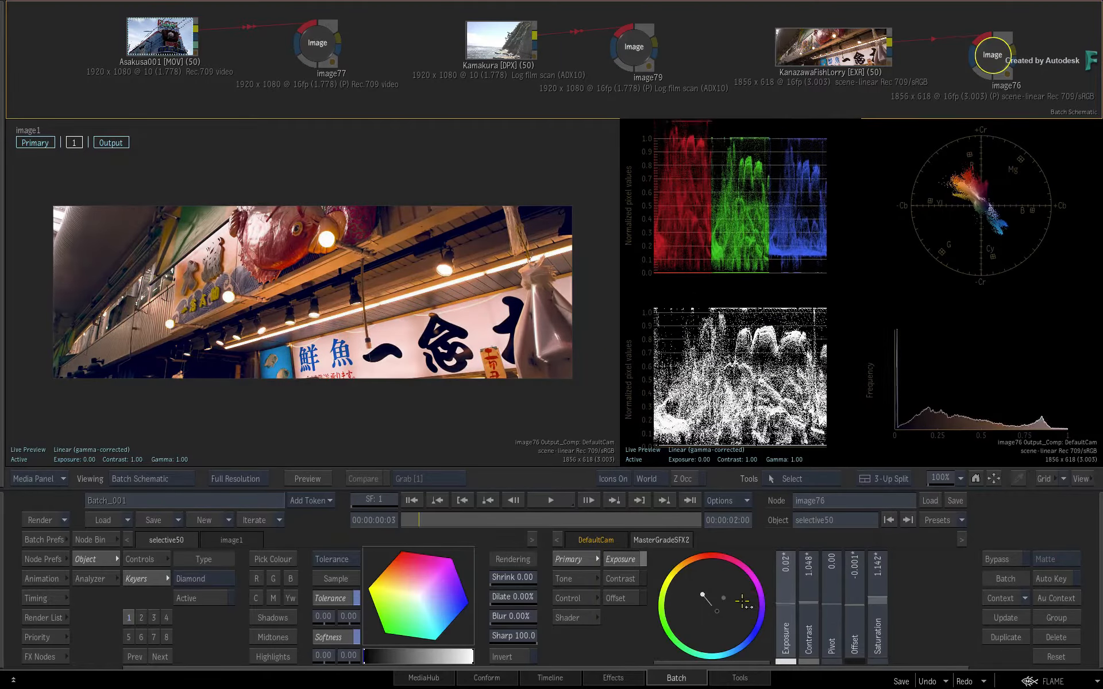